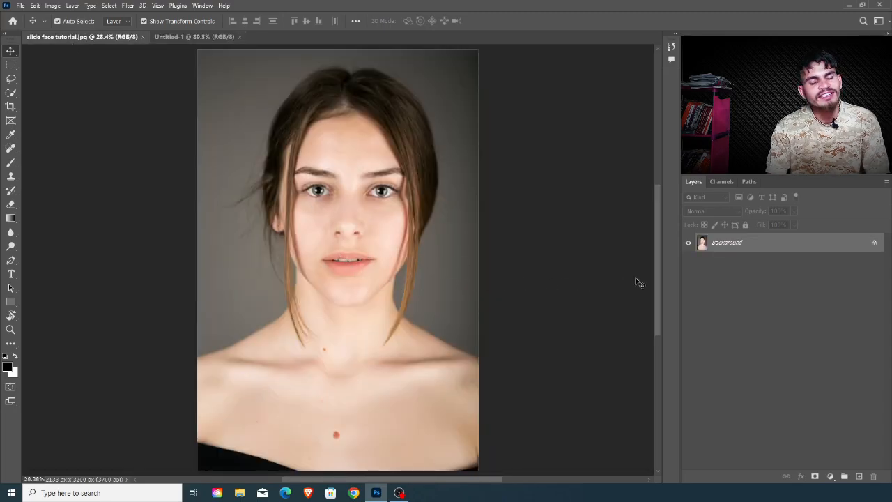
Step: Bring the portrait photo into the Untitled-1 document and scale it to about 37% so the whole head fits on the canvas
left_click_drag(811, 246, 315, 313)
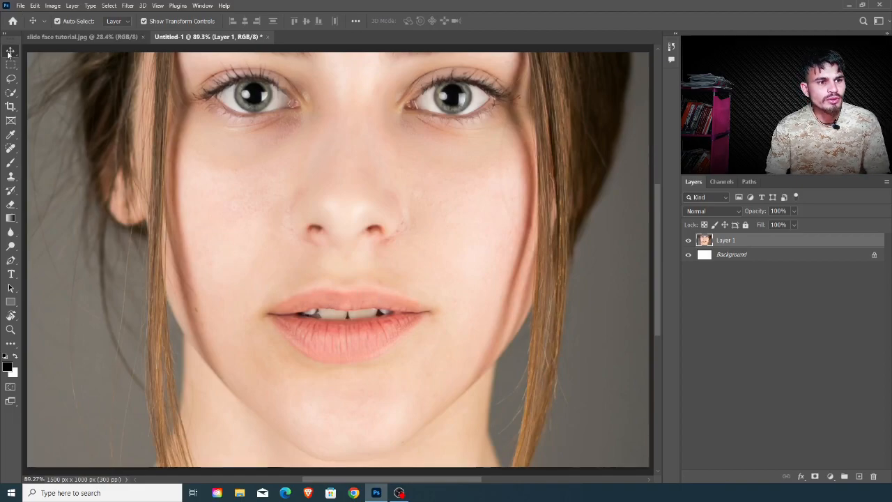
key("ctrl+minus")
key("ctrl+minus")
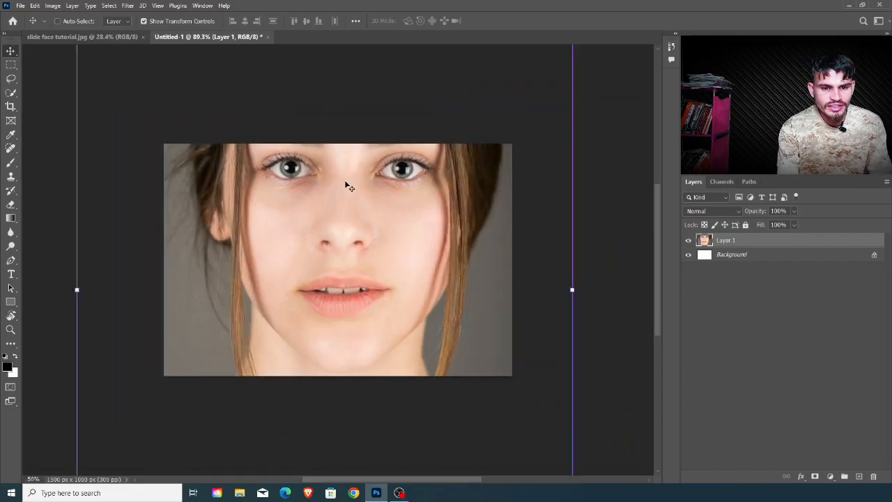
key("ctrl+minus")
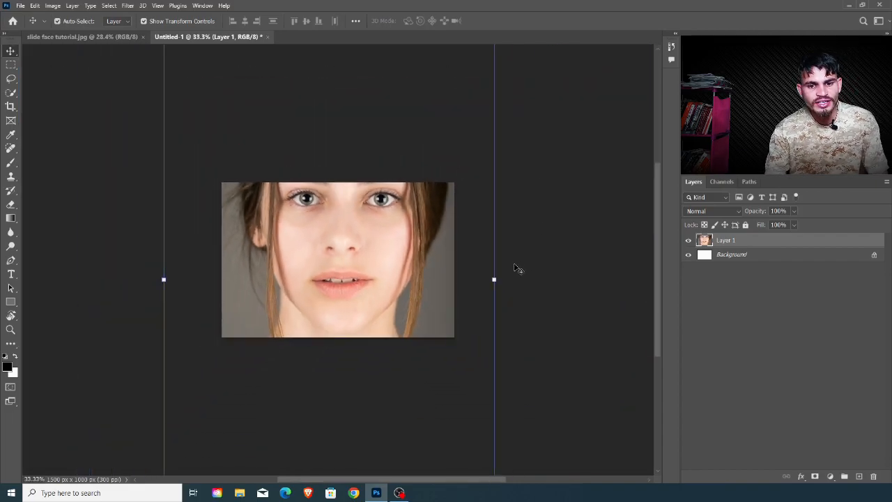
left_click_drag(495, 280, 375, 257)
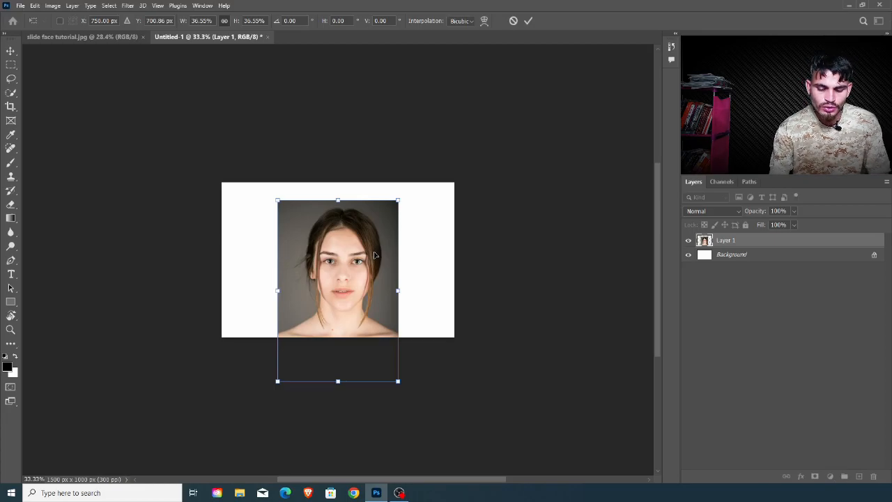
scroll(374, 255, "up", 3)
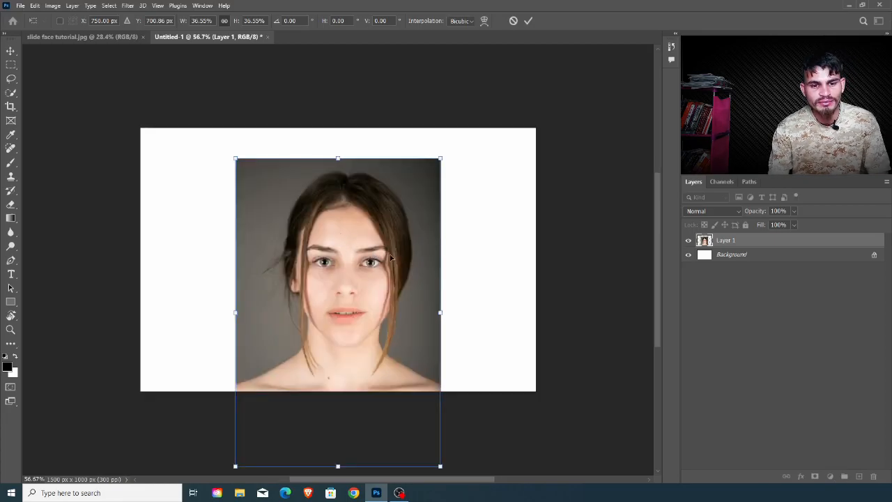
key("Return")
scroll(352, 218, "up", 2)
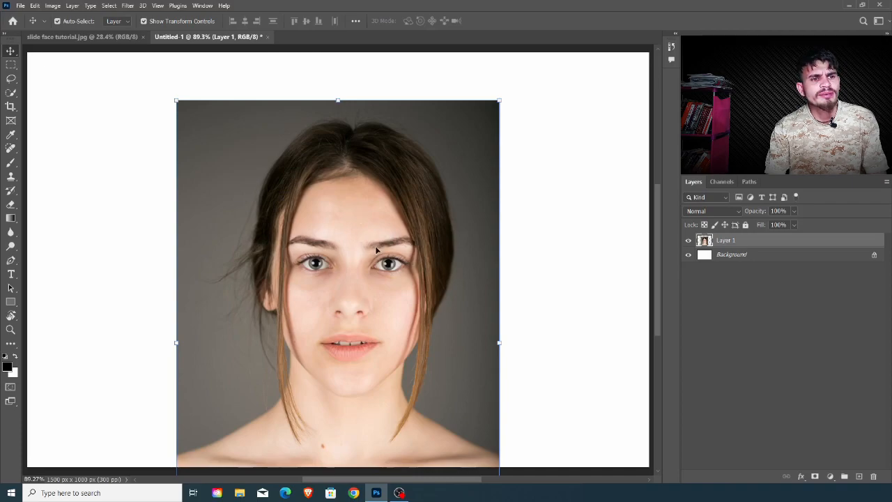
Step: Select the woman with Select Subject of the Quick Selection tool and copy her to a new layer
left_click(11, 92)
right_click(10, 92)
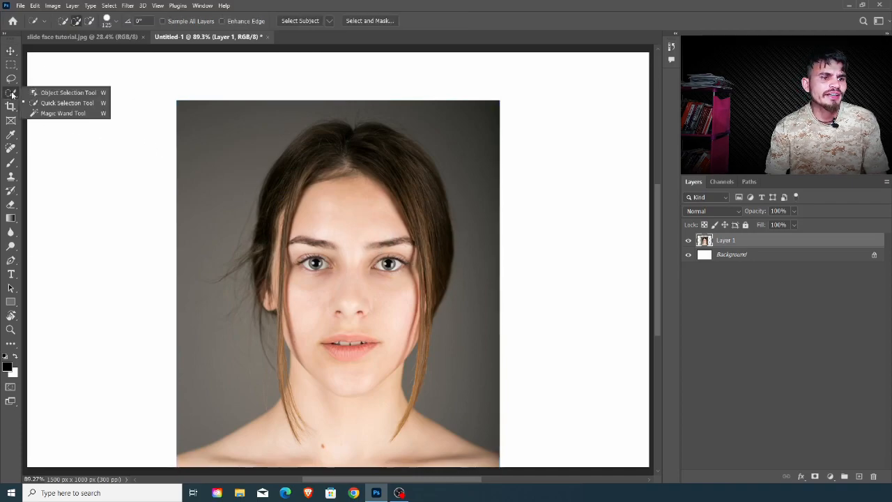
left_click(83, 103)
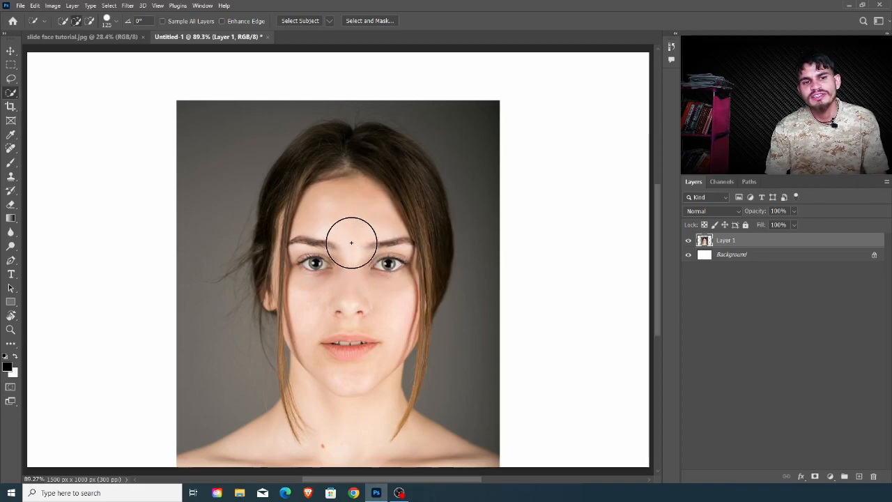
left_click(299, 21)
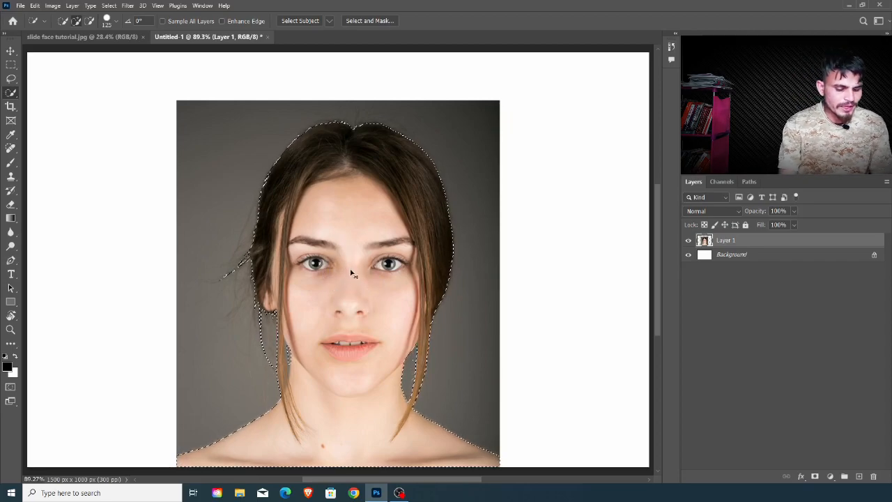
key("ctrl+j")
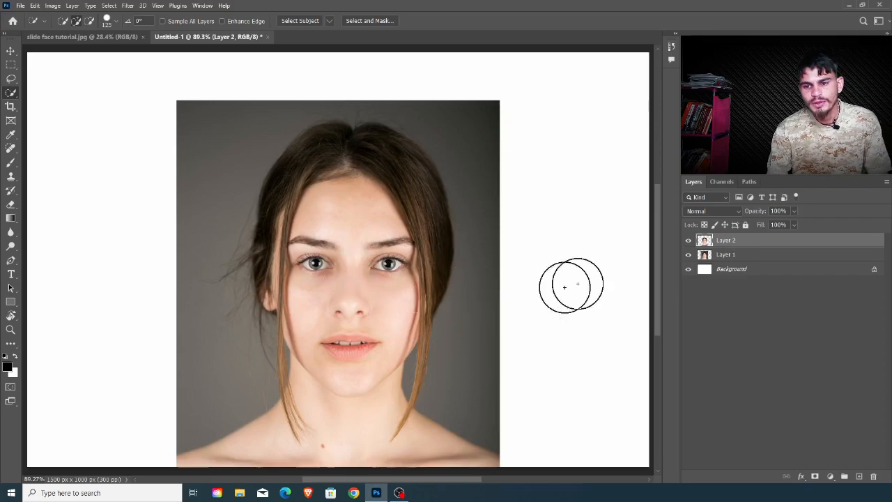
Step: Rename the new cutout layer as subject
double_click(728, 241)
type("Su")
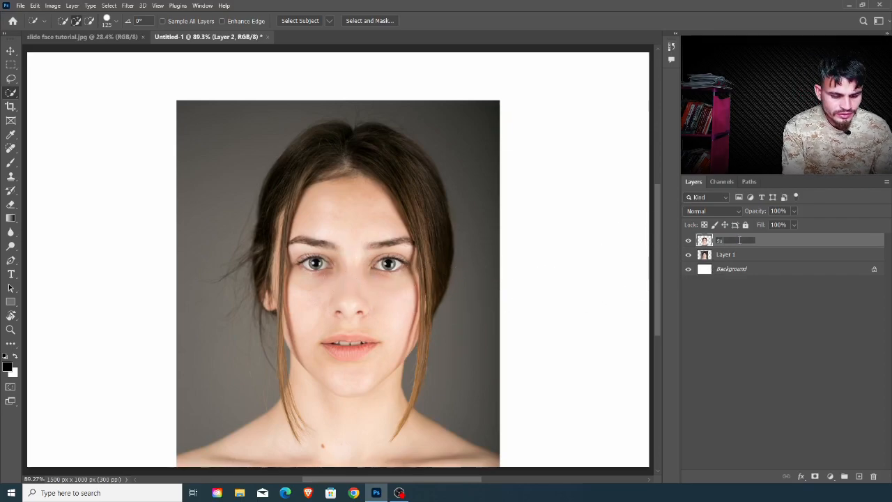
type("bject")
key("Return")
Step: Hide Layer 1, which holds the original photo beneath the cutout
key("m")
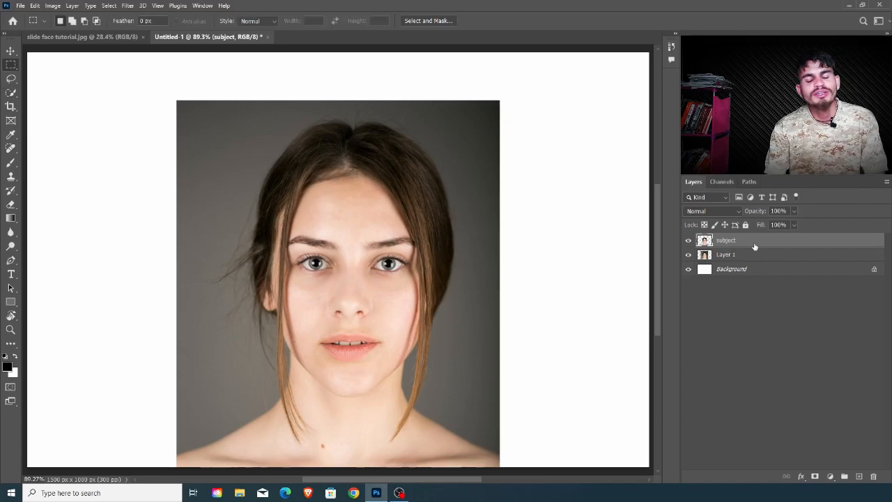
left_click(742, 255)
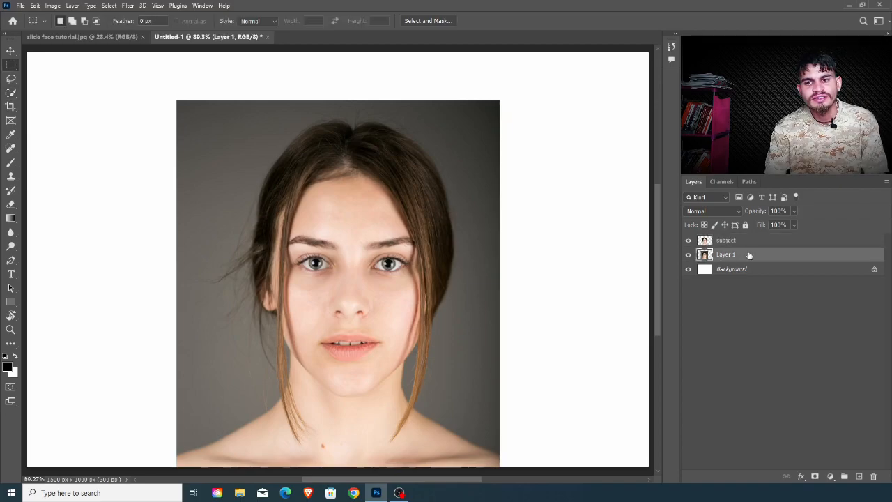
left_click(688, 255)
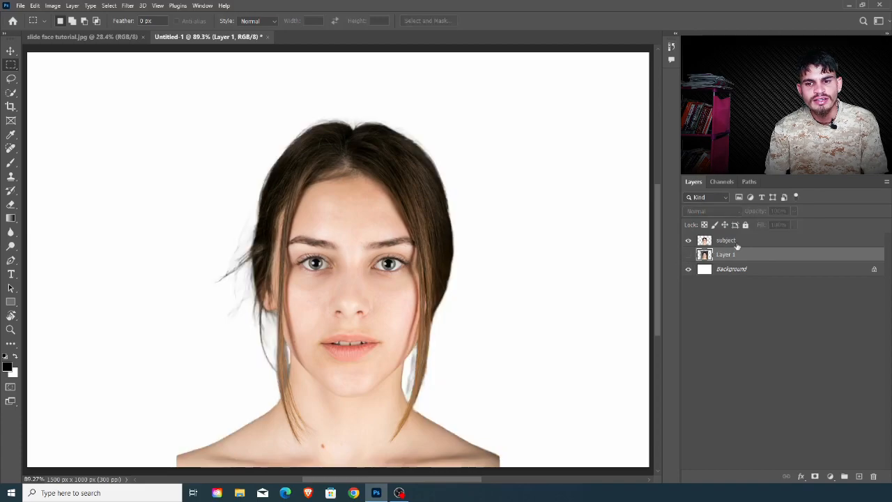
Step: Select a wide rectangular strip across the forehead on the subject layer and cut it to its own layer
left_click(743, 240)
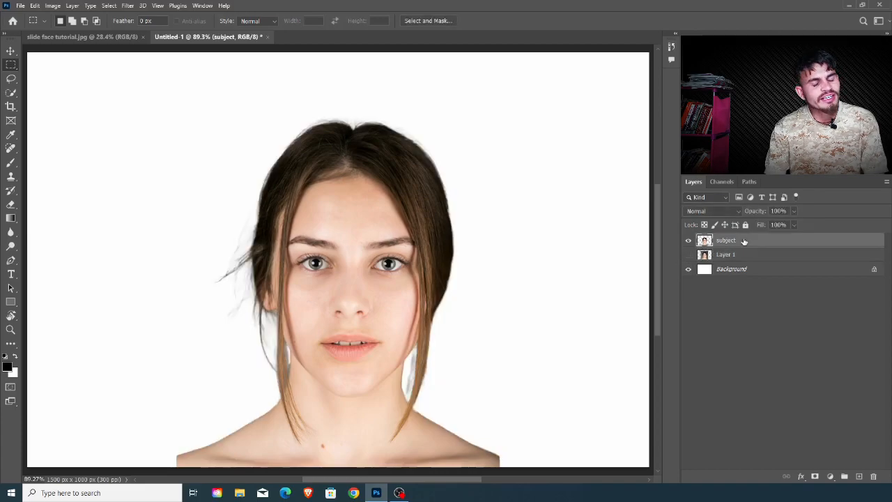
right_click(10, 66)
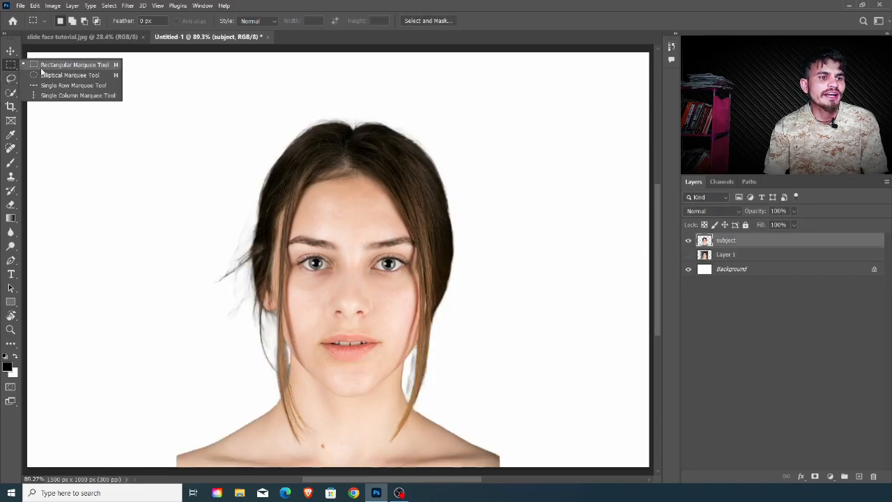
left_click(69, 65)
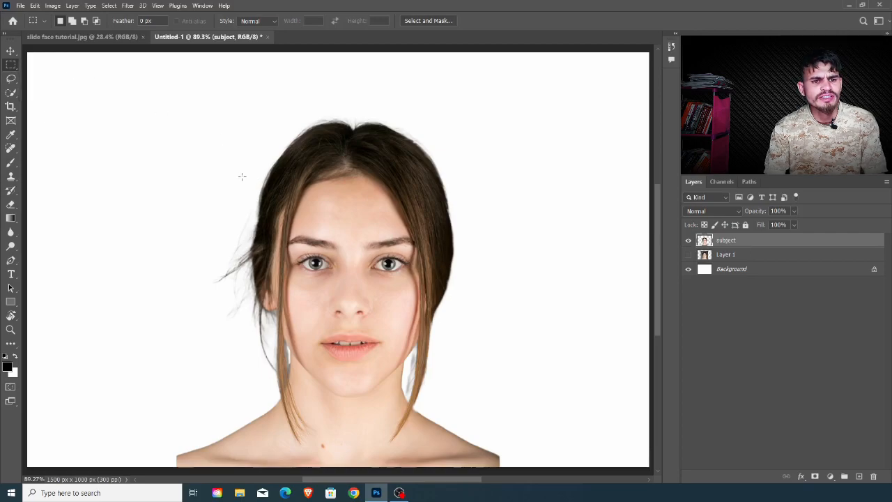
left_click_drag(204, 166, 481, 234)
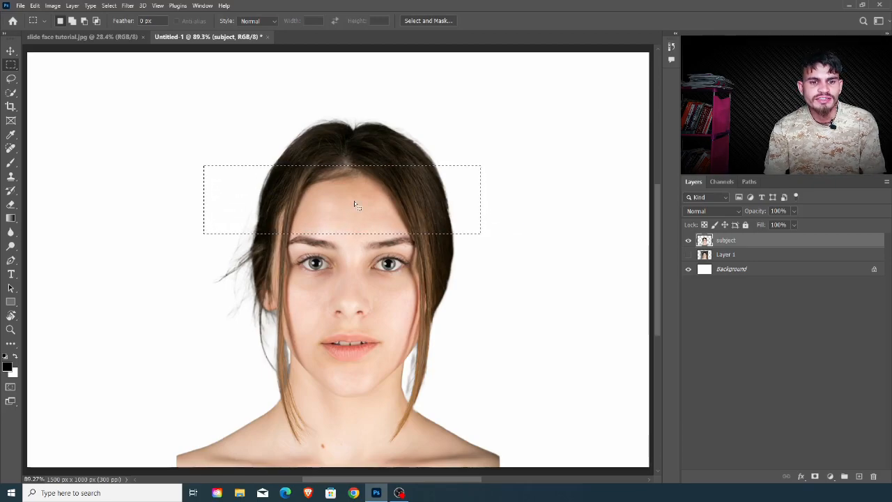
right_click(354, 201)
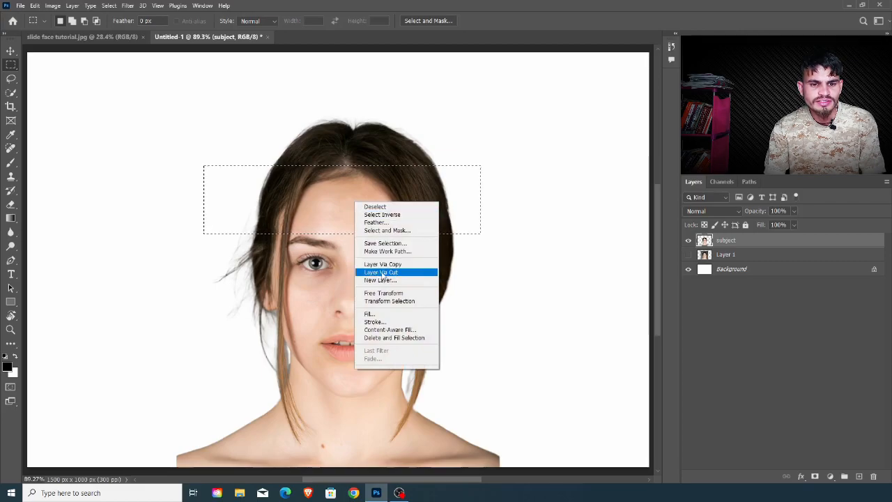
left_click(393, 273)
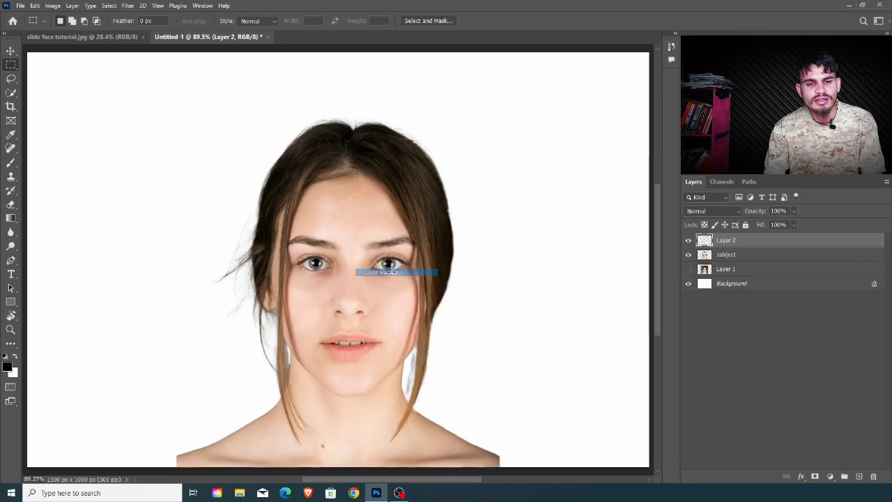
left_click(688, 240)
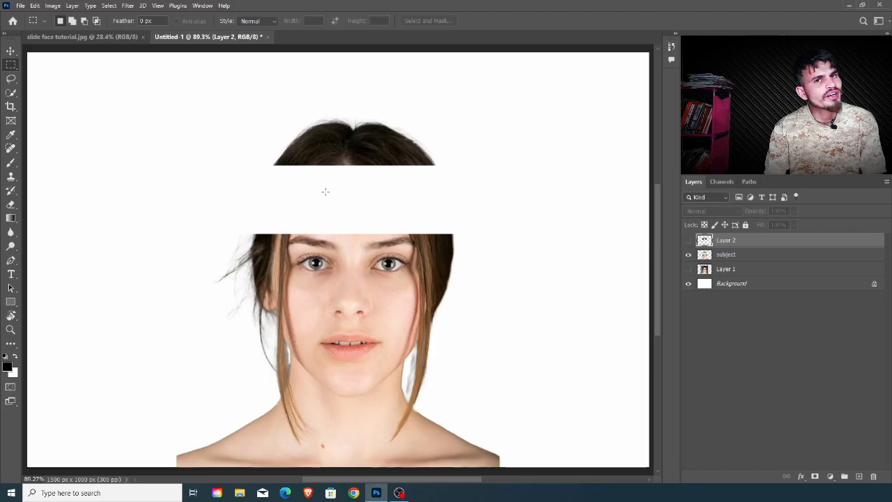
left_click(688, 240)
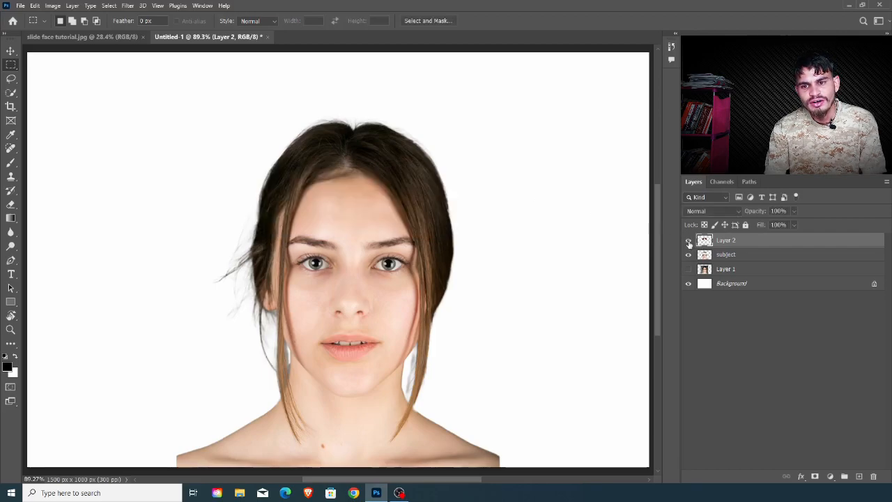
Step: Select a rectangular strip across the nose, just below the eyes, on the subject layer and cut it to its own layer
left_click(732, 256)
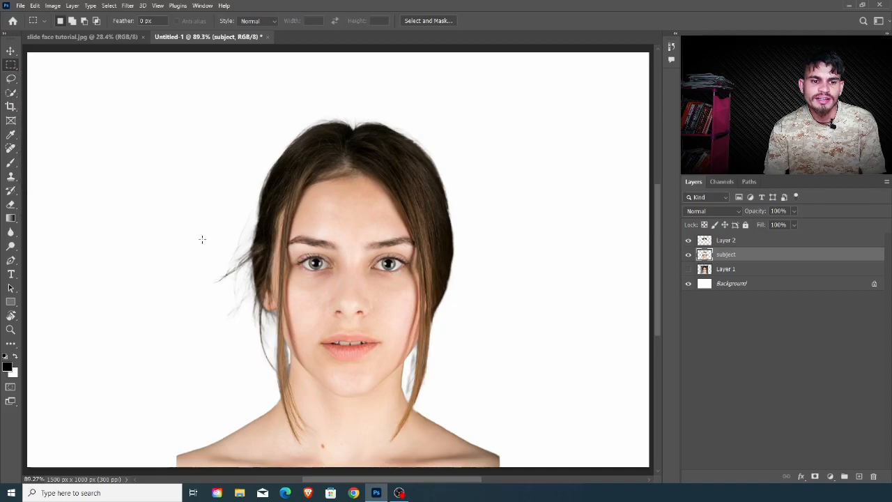
left_click_drag(195, 259, 463, 315)
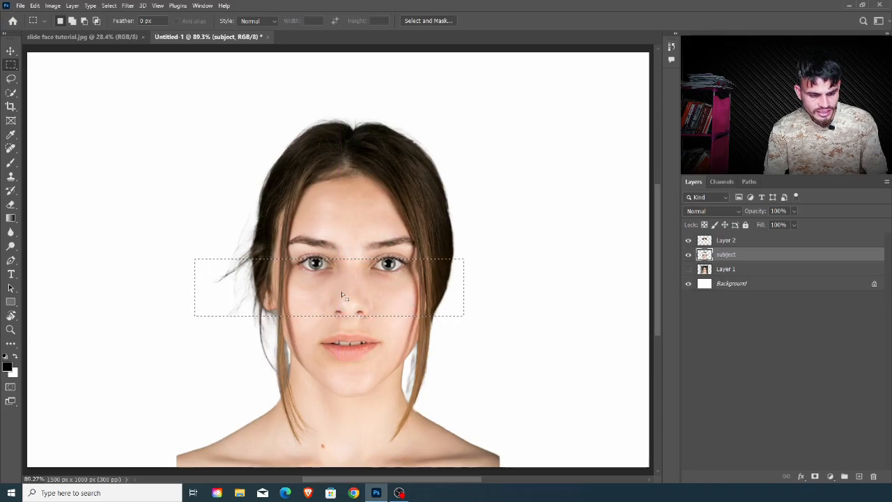
left_click_drag(342, 292, 354, 305)
right_click(354, 306)
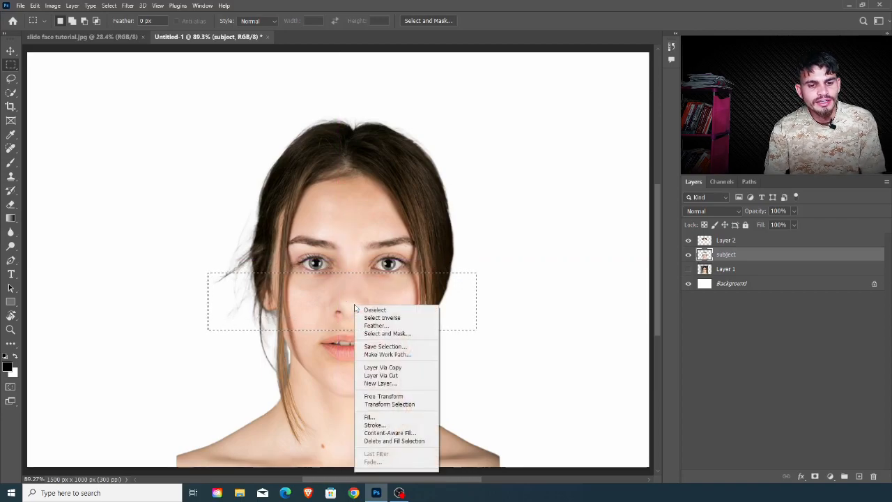
left_click(392, 377)
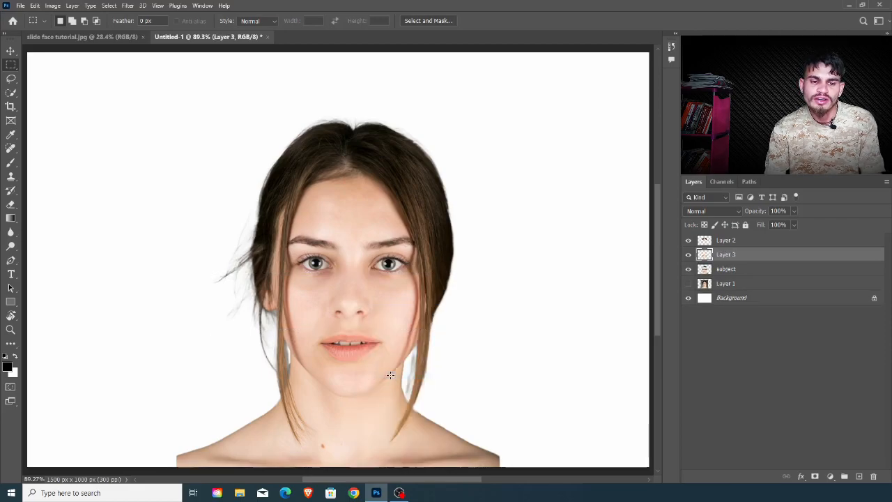
left_click(689, 255)
left_click(688, 257)
Step: Rename the layer with the nose strip as nose area
double_click(726, 255)
type("n")
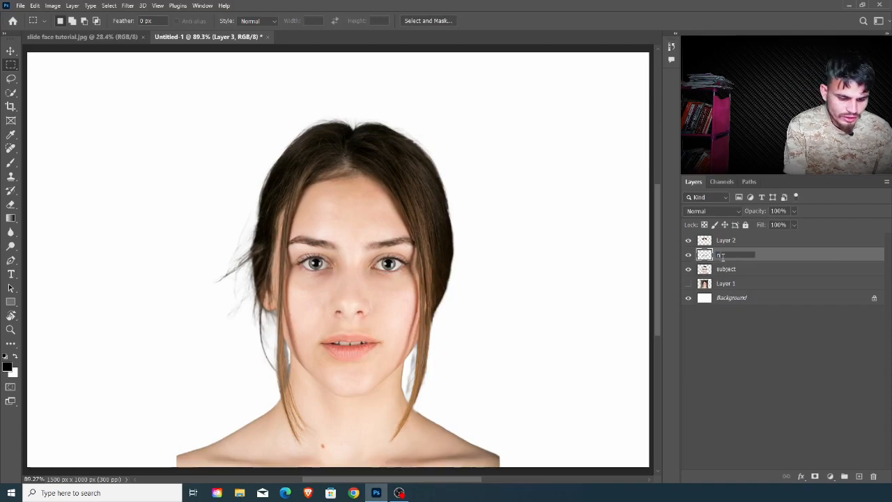
type("ose area")
Step: Rename the layer with the forehead strip as forehead area
left_click(736, 242)
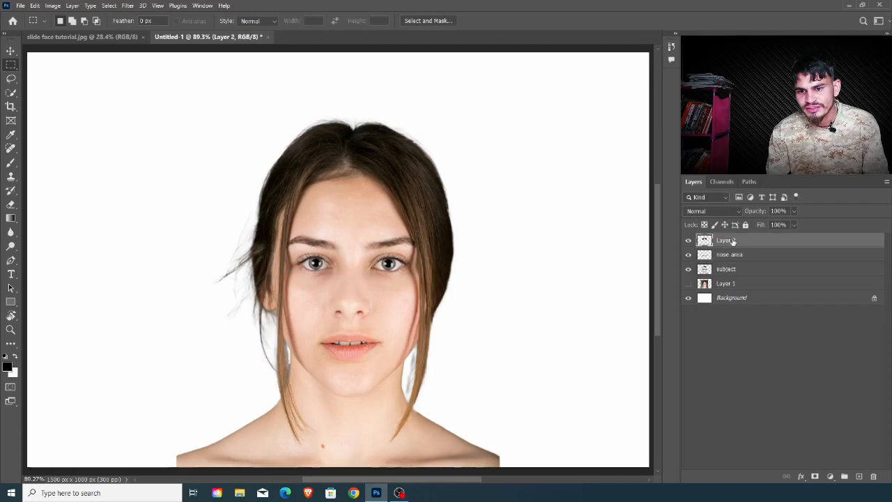
double_click(726, 241)
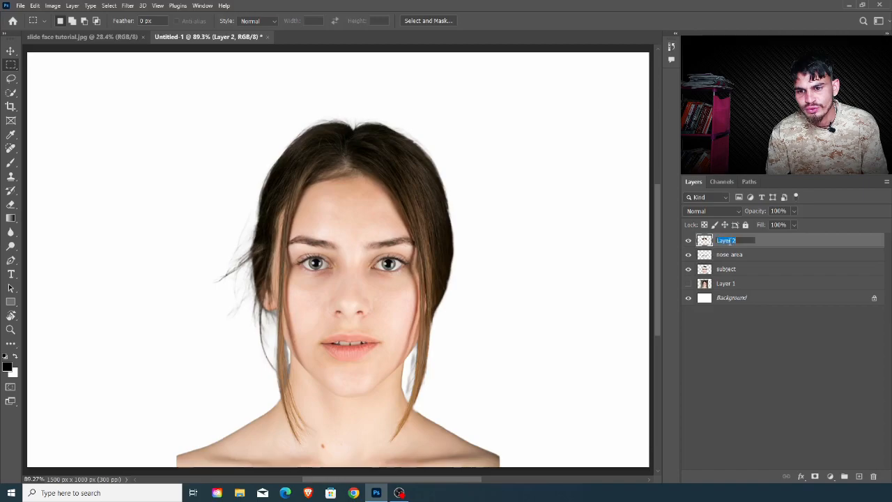
type("forehead")
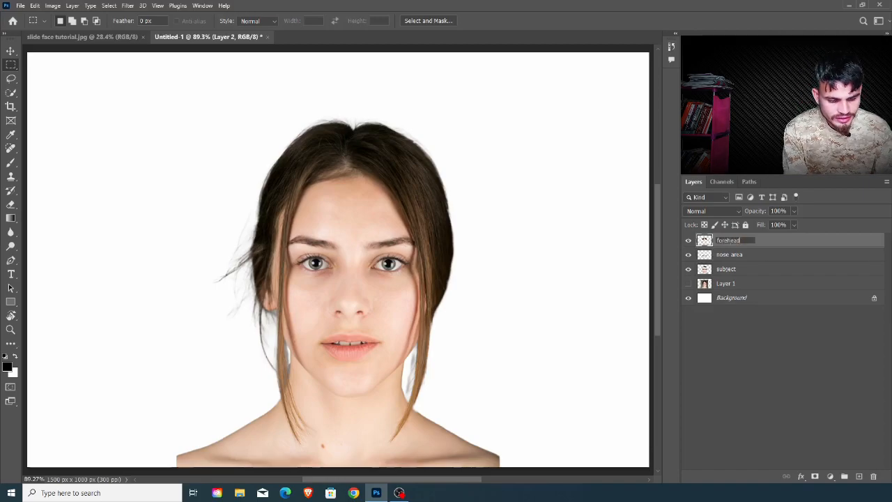
type(" area")
key("Return")
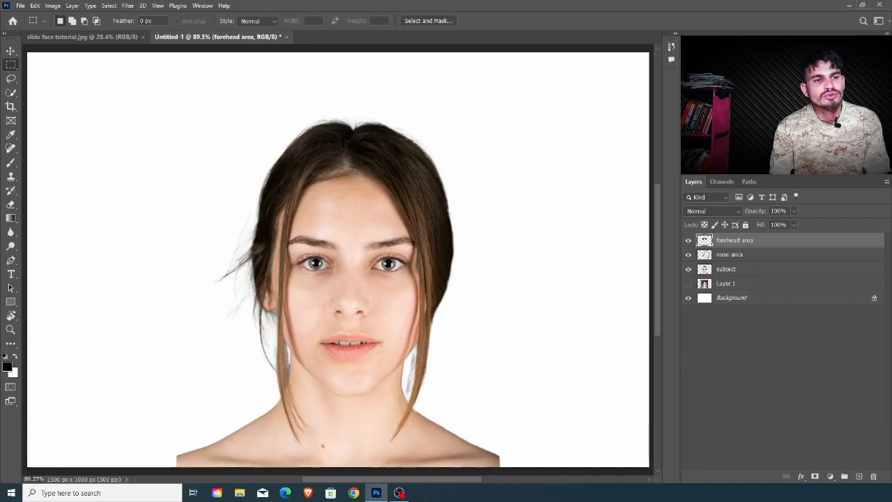
Step: Open hands.jpg from the slide effect folder and bring the hands image into the Untitled-1 document over the face
left_click(19, 6)
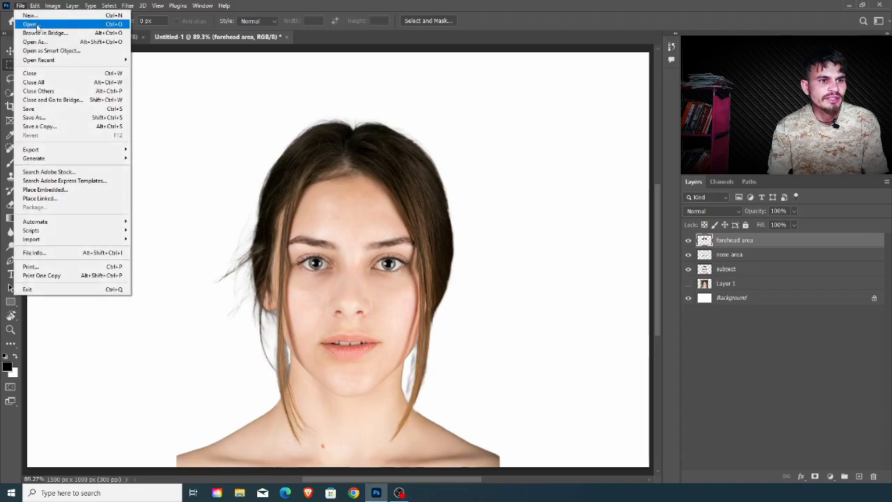
left_click(33, 24)
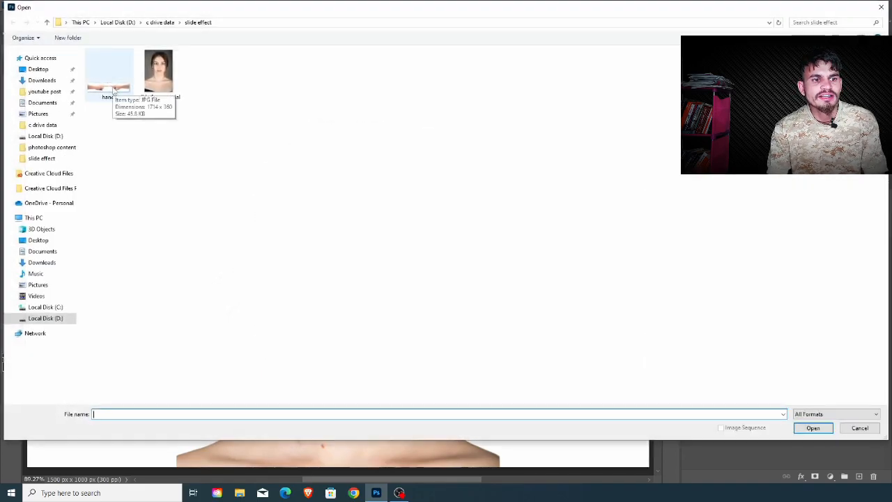
double_click(111, 85)
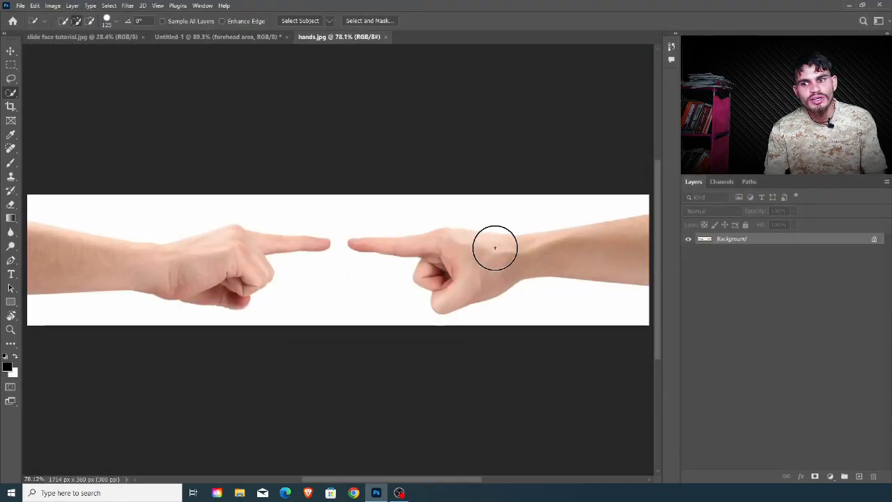
left_click_drag(803, 244, 384, 314)
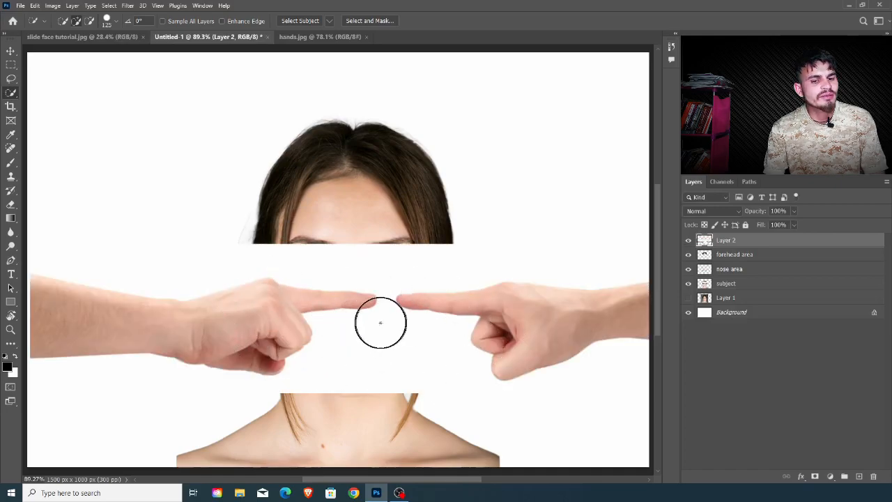
Step: Rename the layer holding the imported hands image as hands
double_click(728, 243)
type("hands")
key("Return")
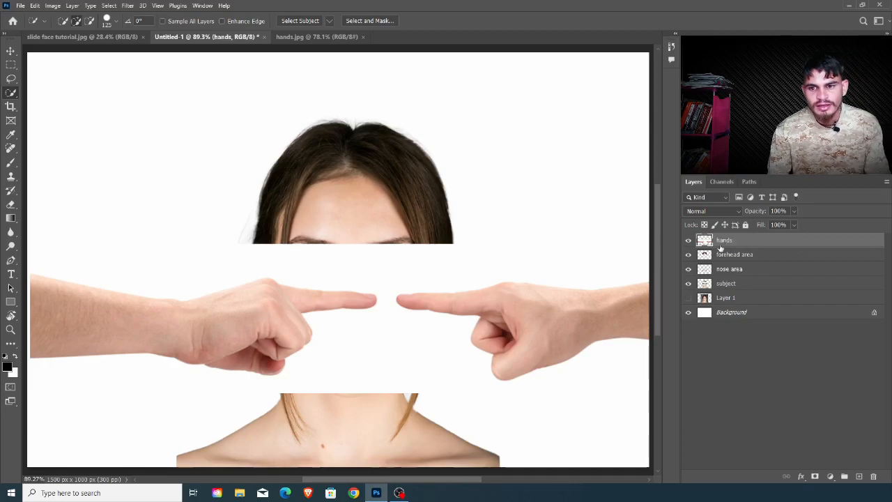
Step: Select the right-hand arm and hand on the hands layer with the Quick Selection tool, cut it to its own layer, and check the separation
right_click(11, 93)
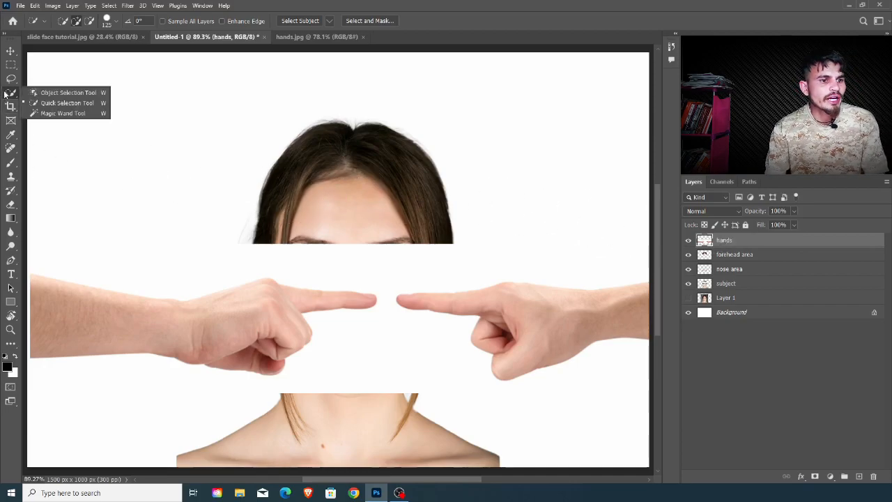
left_click(70, 103)
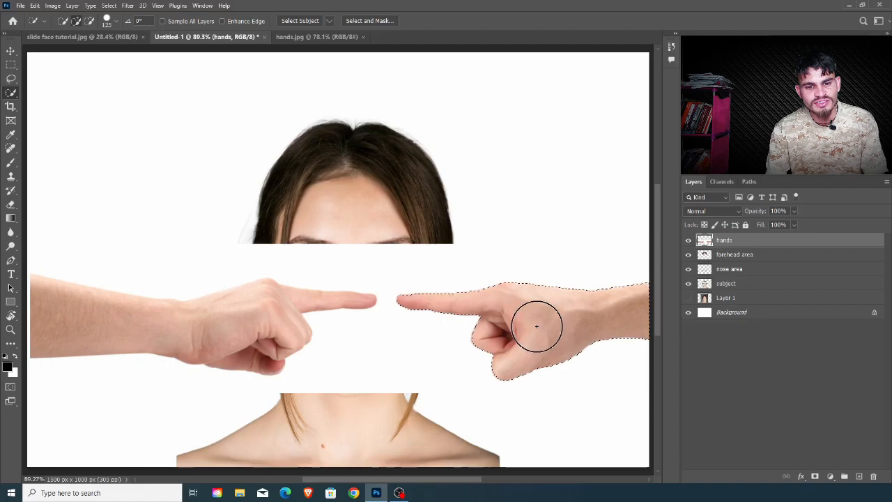
right_click(537, 328)
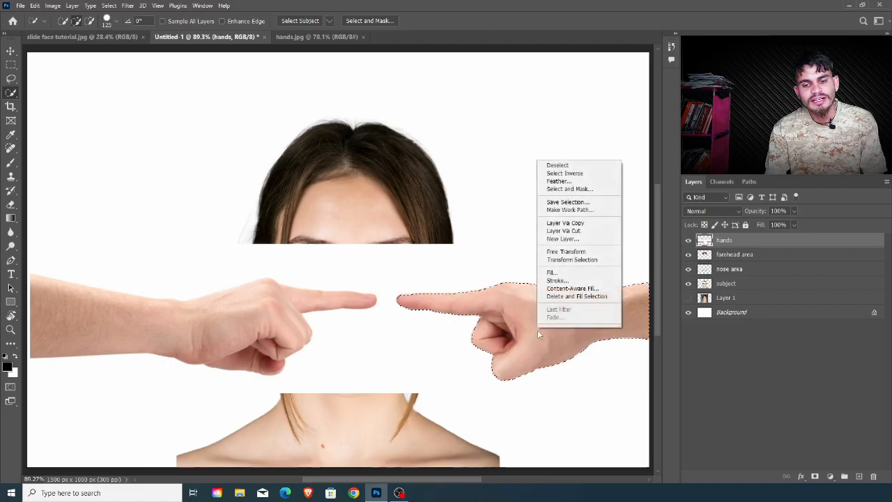
left_click(568, 233)
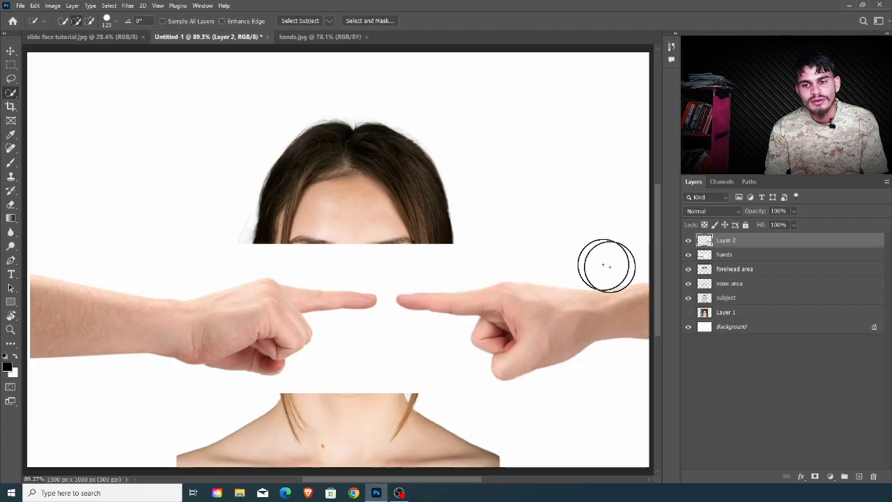
left_click(688, 255)
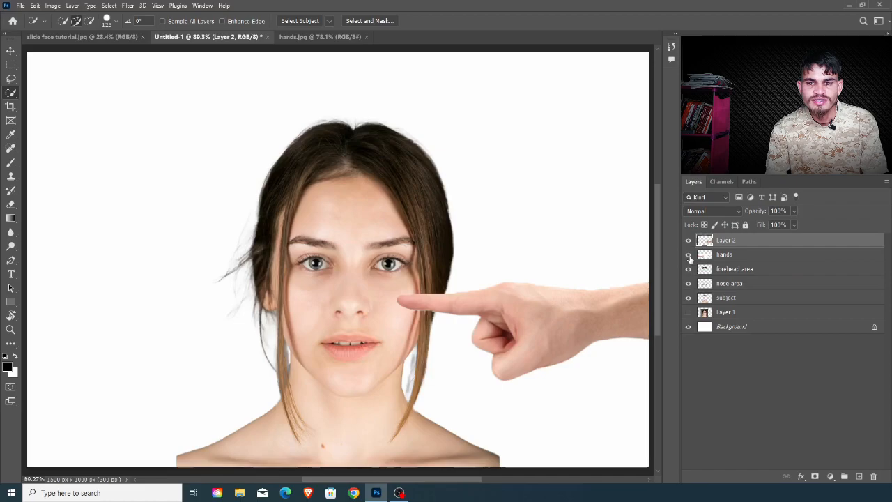
left_click(689, 255)
Step: Rename the layer with the cut-out right-hand arm as right hand
double_click(726, 241)
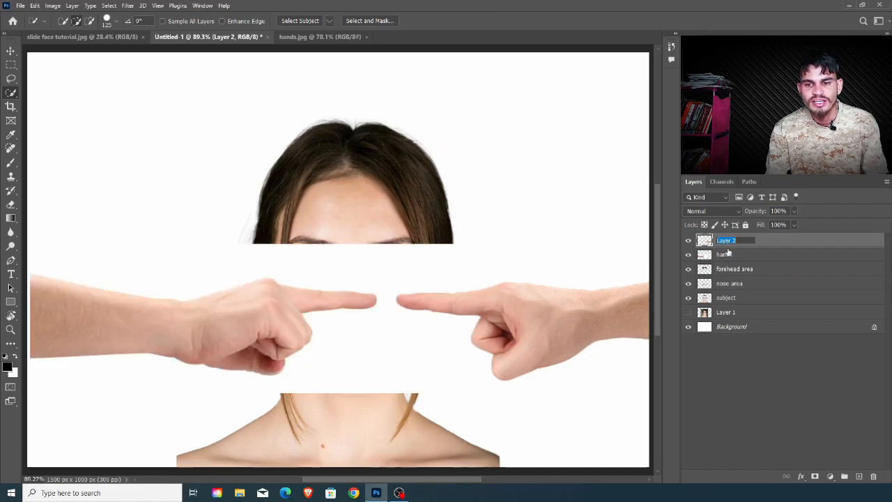
type("right hand")
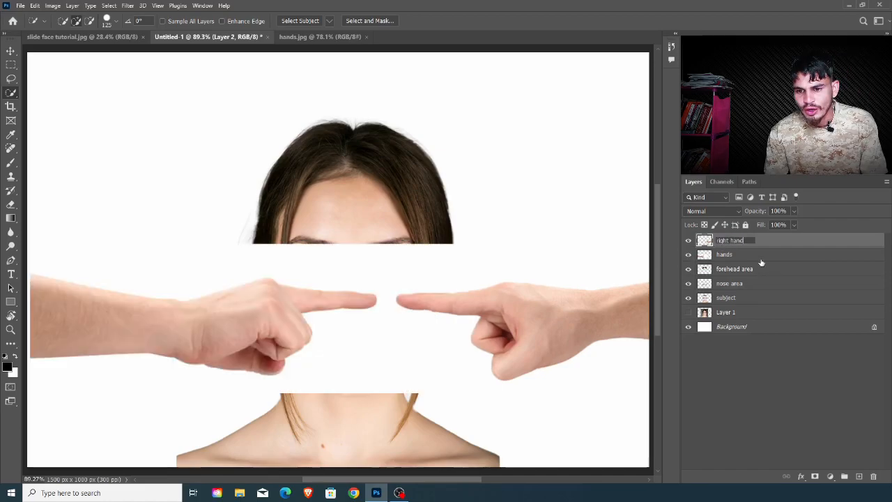
left_click(761, 262)
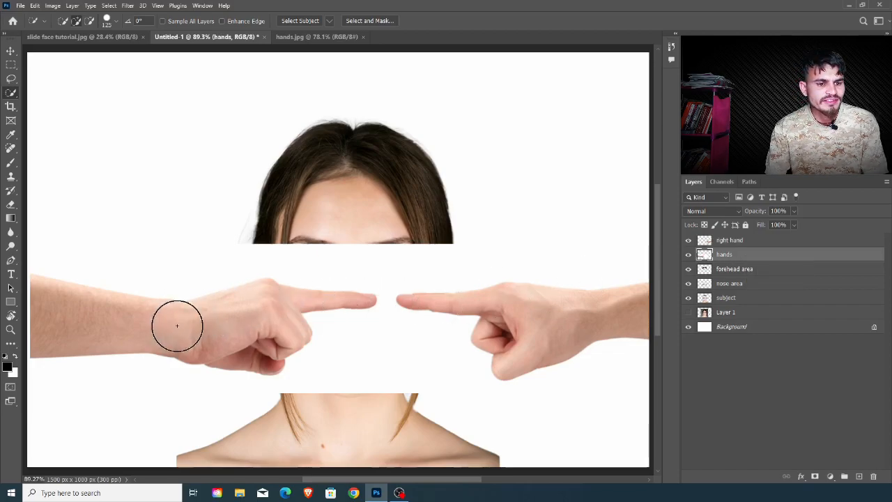
Step: Quick-select the remaining arm and hand on the hands layer, cut it to its own layer, and check the separation
left_click(206, 325)
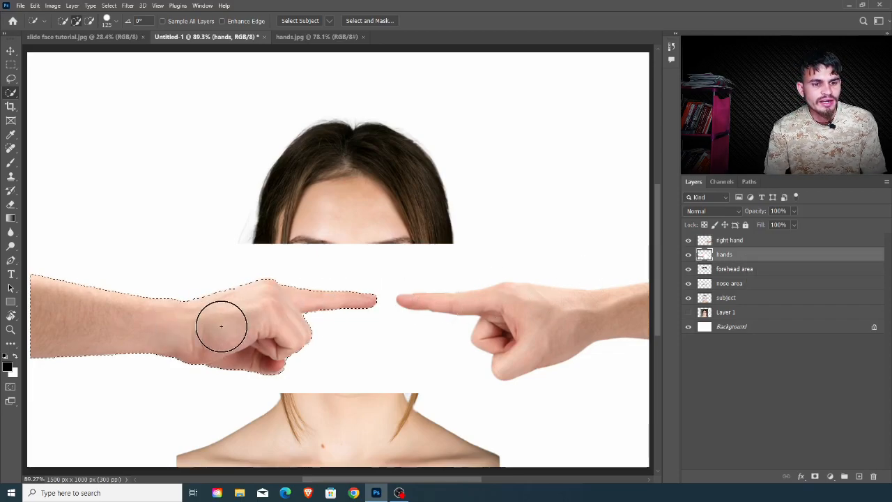
right_click(221, 325)
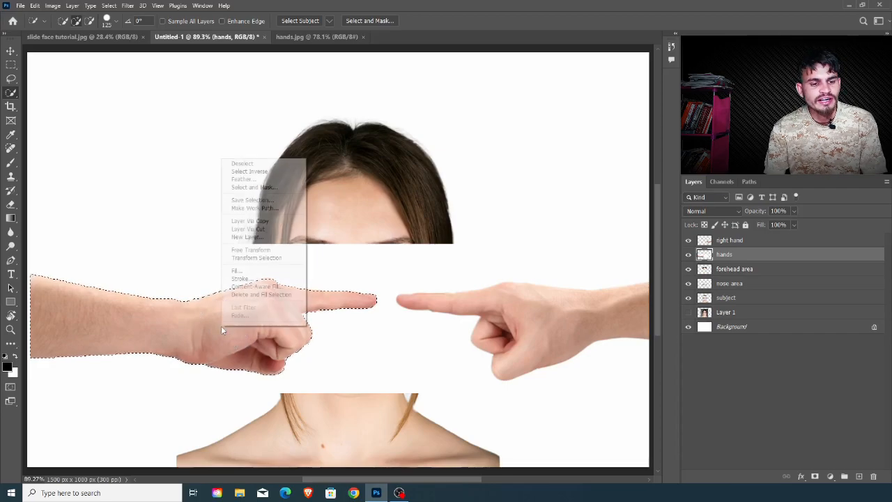
left_click(251, 230)
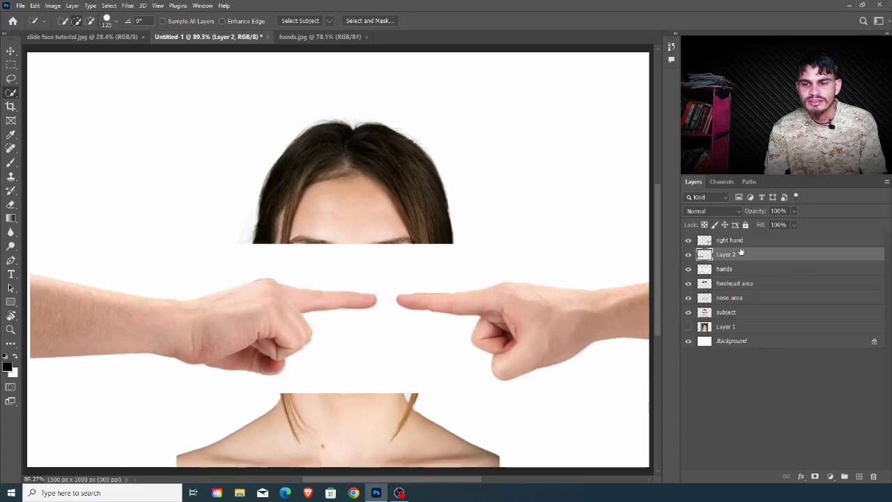
left_click(689, 271)
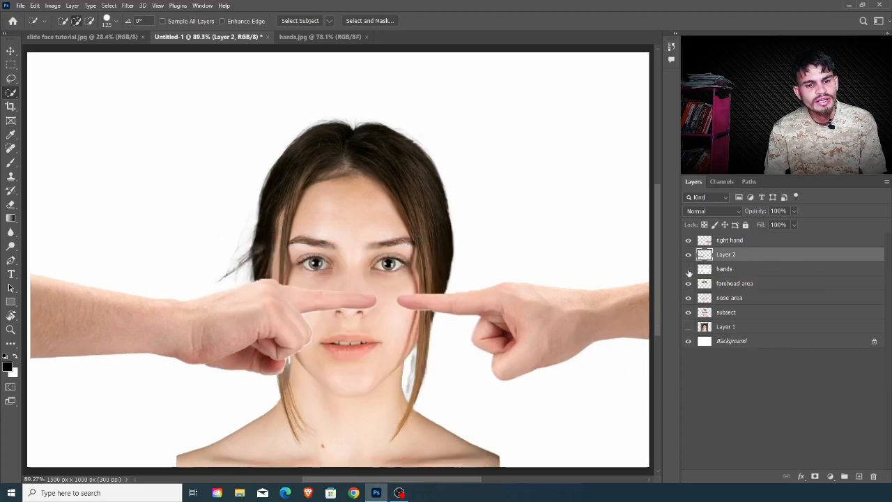
left_click(689, 271)
Step: Rename the newly cut hand layer as left hand and delete the leftover hands layer
double_click(727, 255)
type("left")
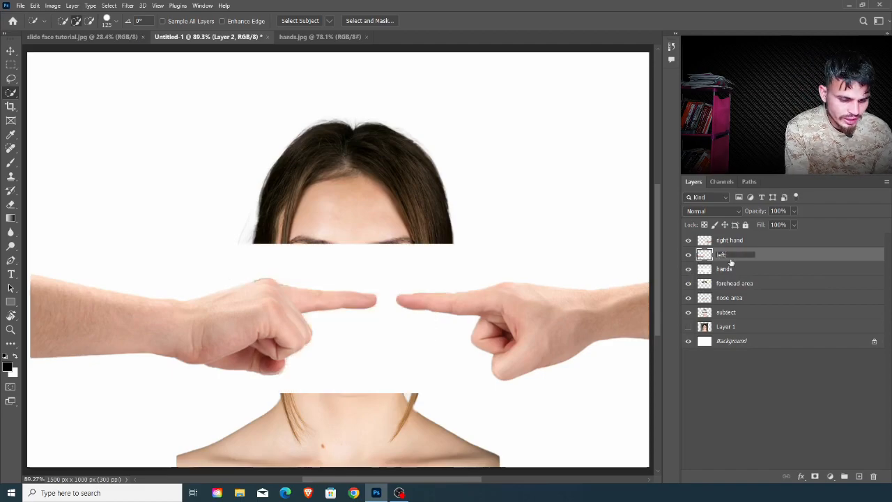
type(" hand")
key("Return")
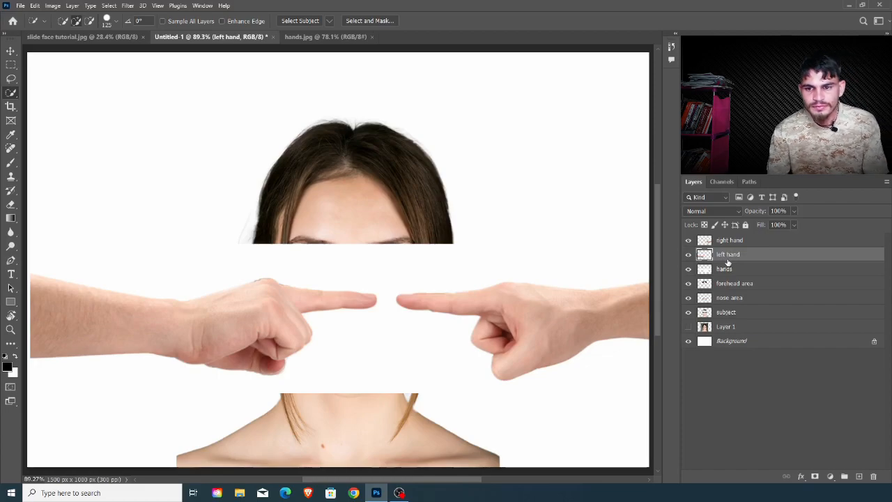
left_click(753, 271)
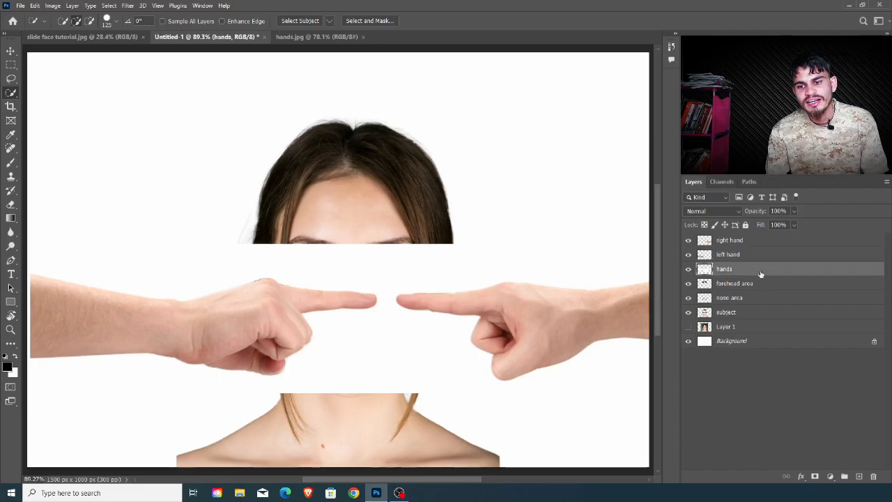
key("Delete")
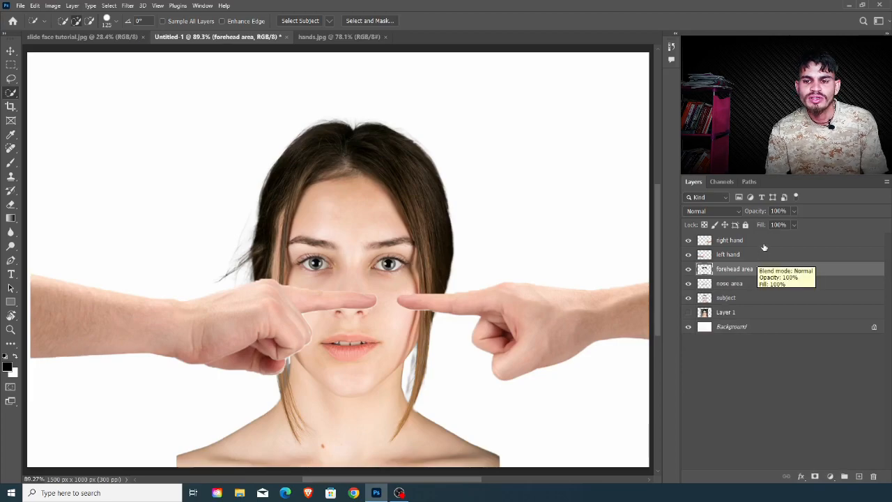
Step: Move the right hand up to eye level and the left hand down and outward, away from the nose
left_click(763, 242)
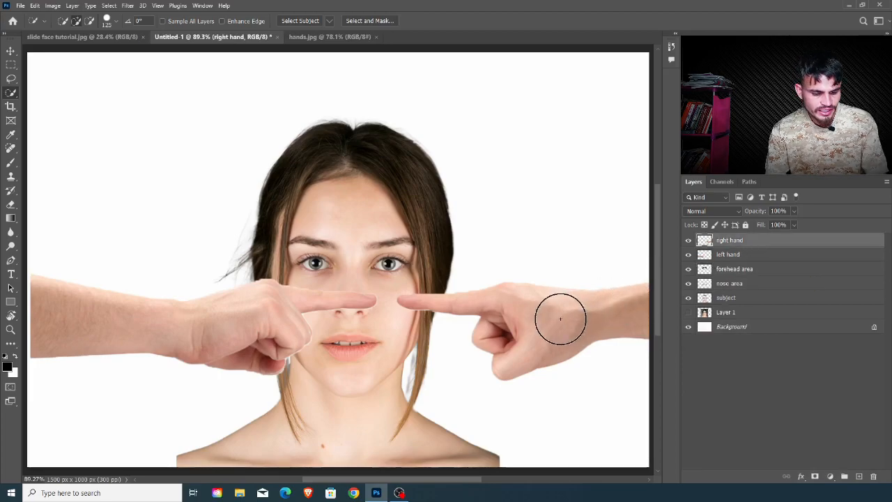
key("v")
left_click_drag(514, 352, 547, 287)
left_click(743, 255)
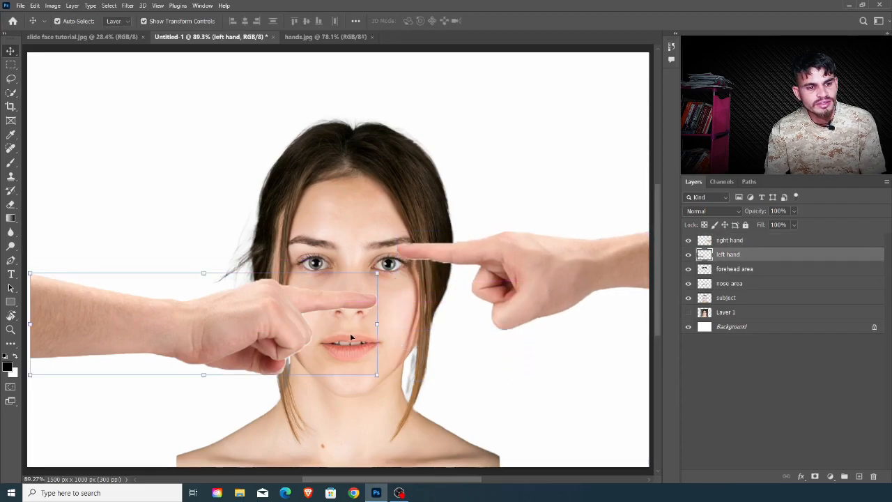
left_click_drag(270, 325, 227, 351)
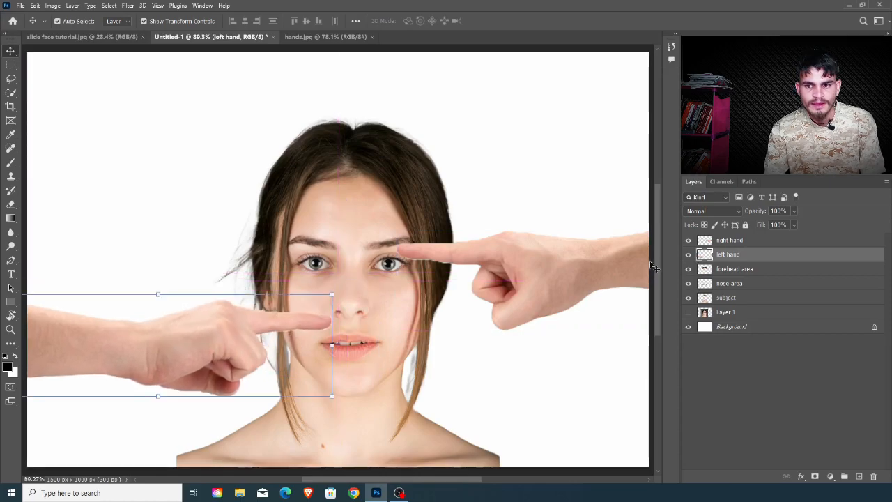
Step: Hide both hand layers and slide the forehead area strip horizontally to the left, out of line with the face
left_click(689, 254)
left_click(690, 245)
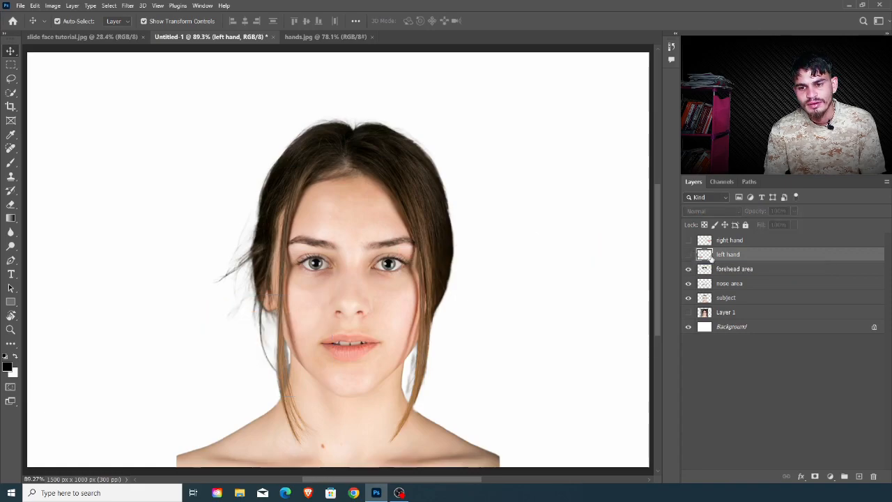
left_click(732, 241)
left_click(754, 272)
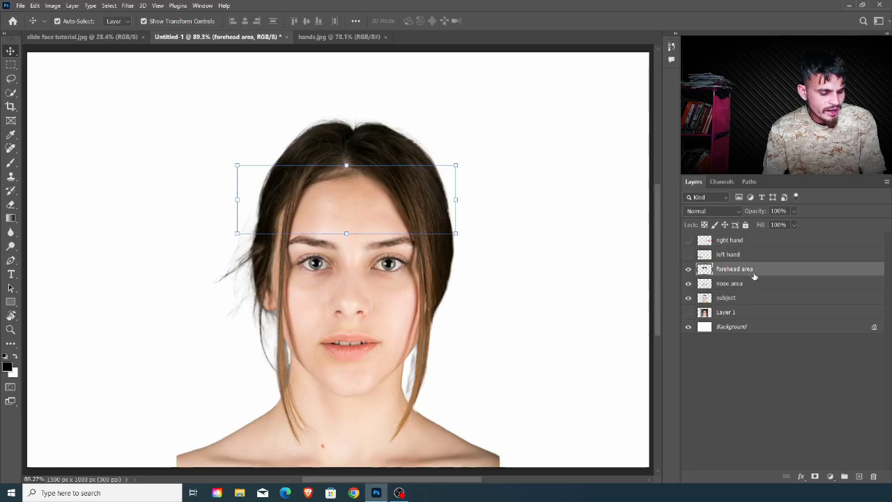
left_click_drag(435, 211, 339, 232)
key("ctrl+z")
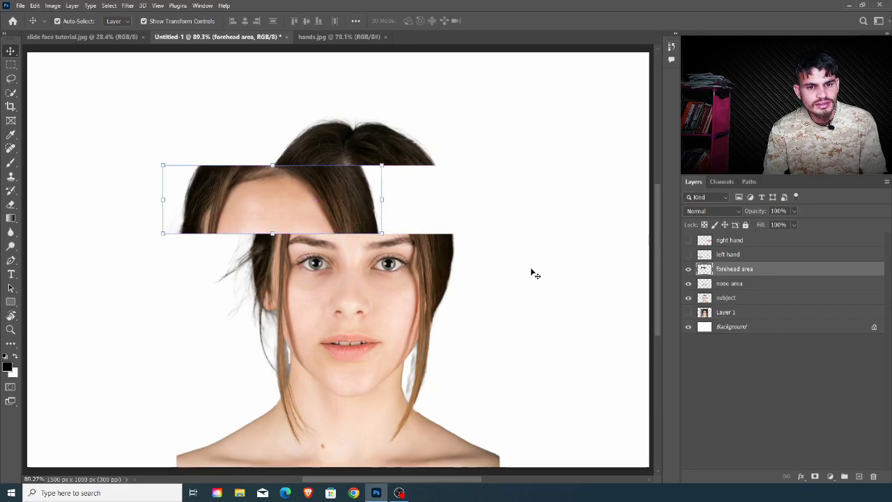
Step: Slide the nose area strip horizontally about 160 px to the right
left_click(739, 285)
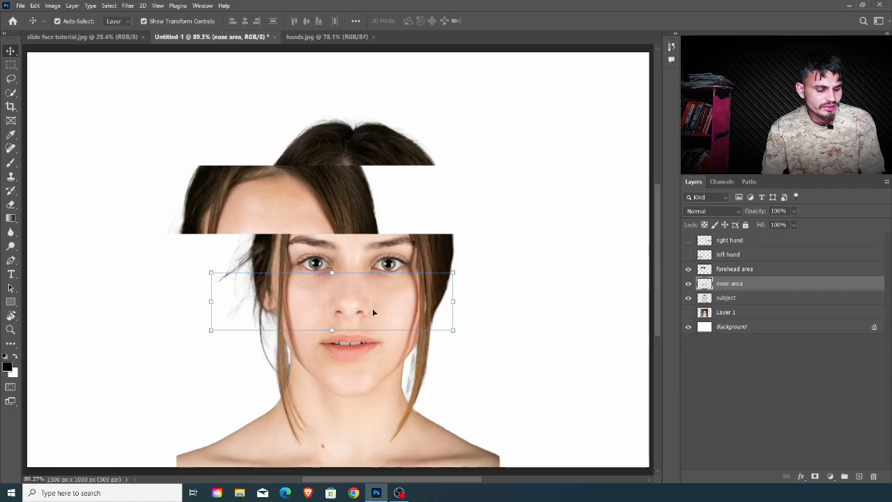
left_click_drag(373, 313, 439, 317)
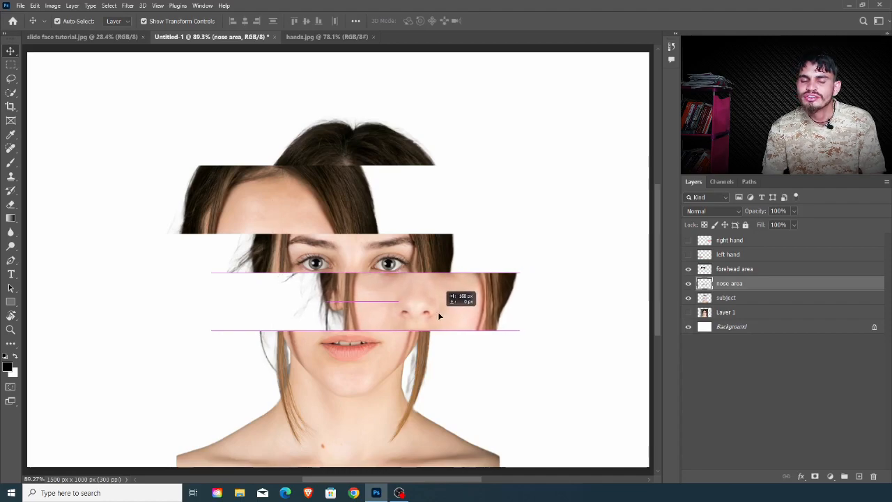
left_click_drag(439, 315, 439, 315)
Step: Show the left hand layer, scale it to about 85%, and place its fingertip beside the left edge of the nose strip
left_click(749, 312)
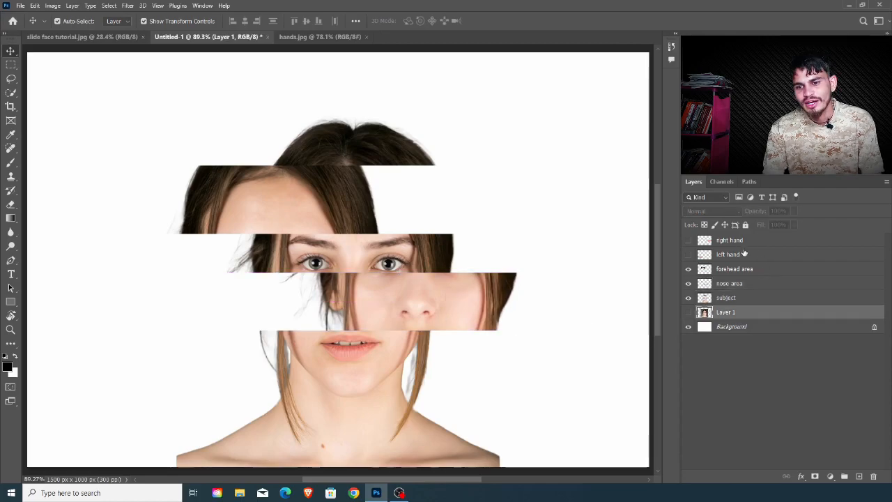
left_click(747, 255)
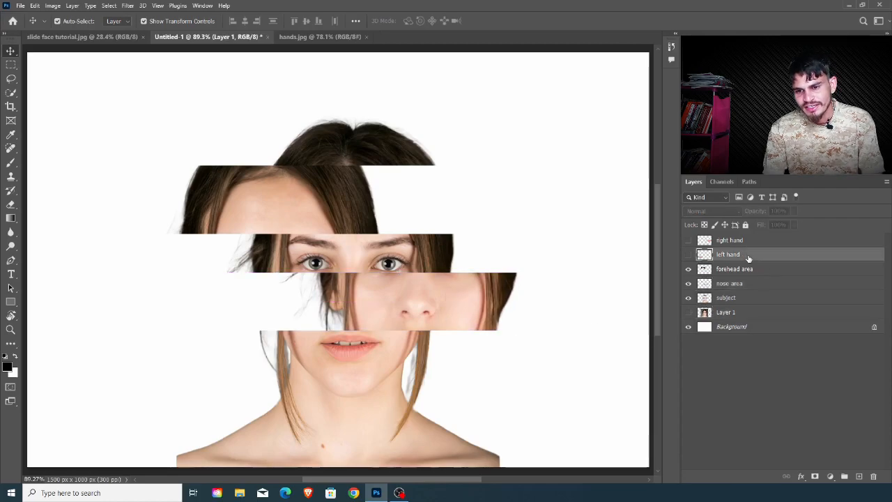
left_click(689, 254)
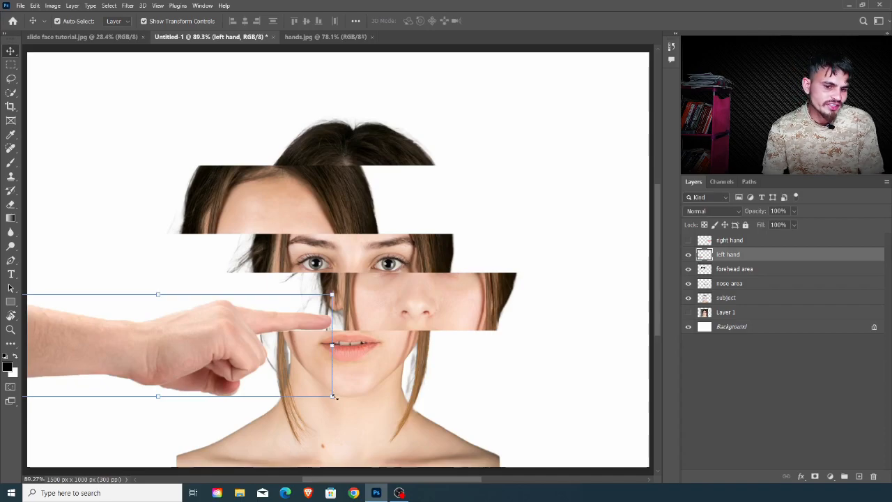
left_click_drag(332, 396, 306, 388)
left_click_drag(230, 368, 228, 345)
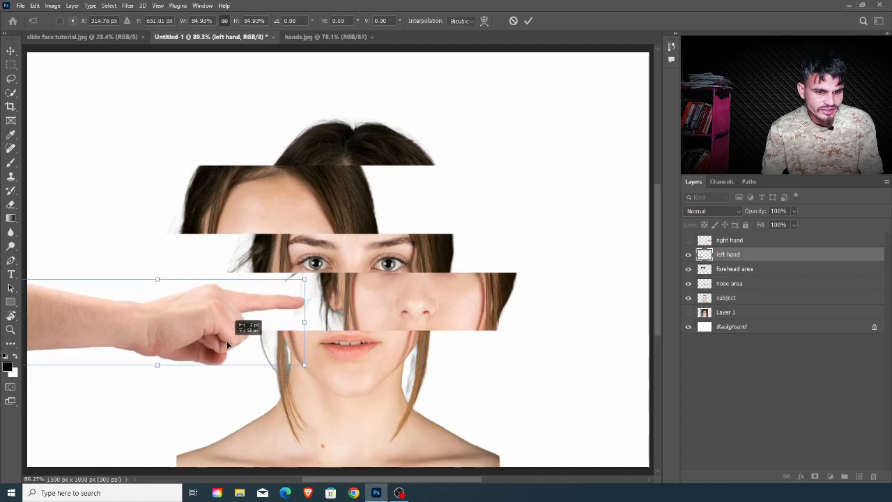
Step: Show the right hand layer, scale it to about 78%, and place its fingertip at the right edge of the forehead strip
left_click(717, 244)
left_click(688, 241)
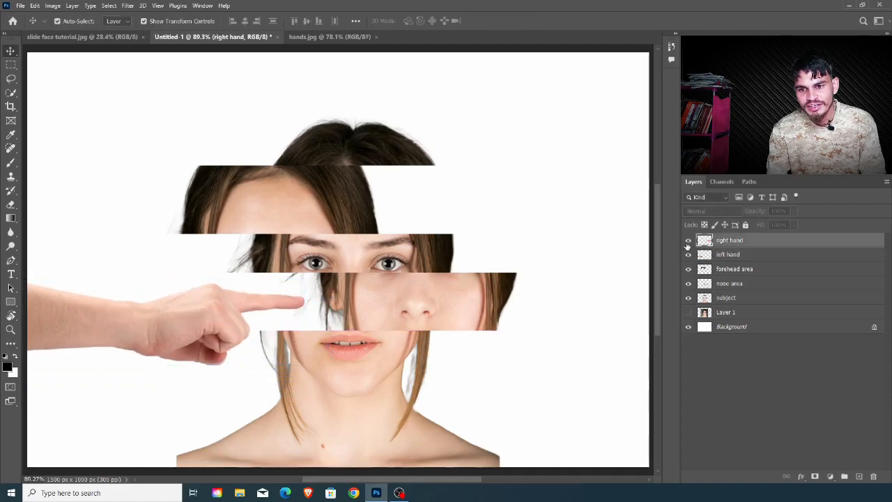
left_click_drag(557, 290, 546, 227)
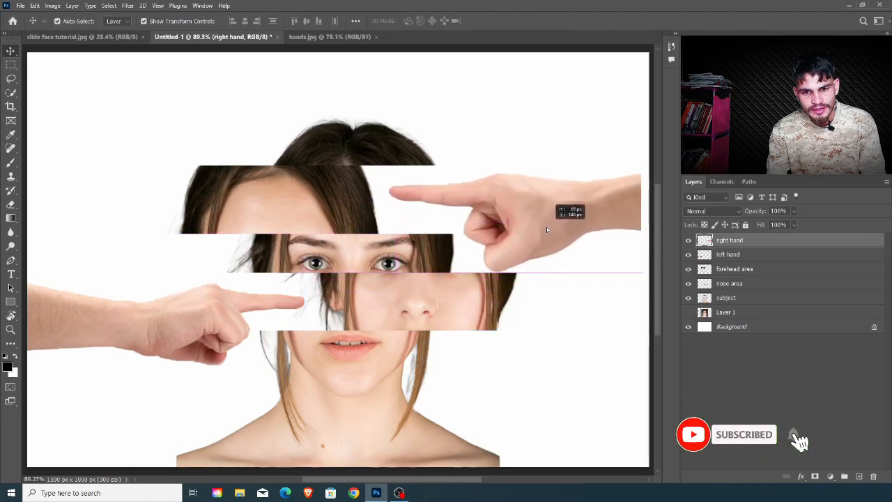
left_click_drag(537, 274, 528, 258)
left_click_drag(568, 222, 517, 209)
key("ctrl+0")
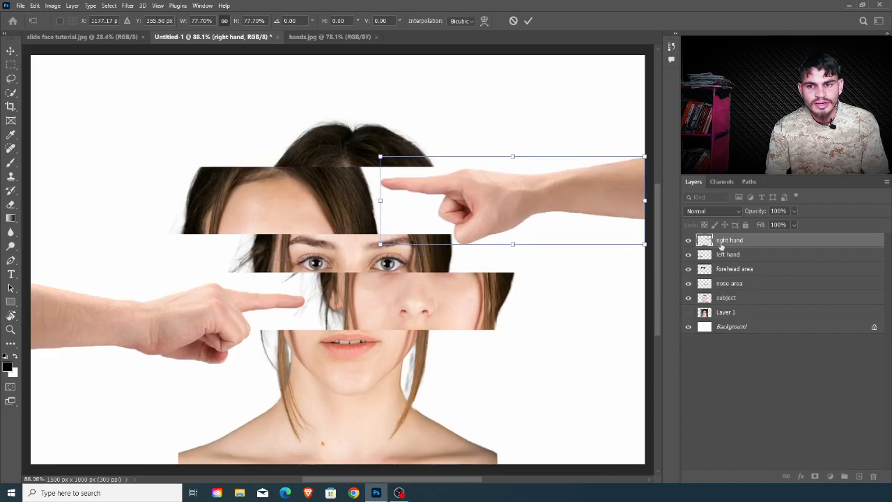
Step: Shift the forehead area strip slightly right so its hair edge meets the right hand's fingertip, and select the subject layer
left_click(737, 269)
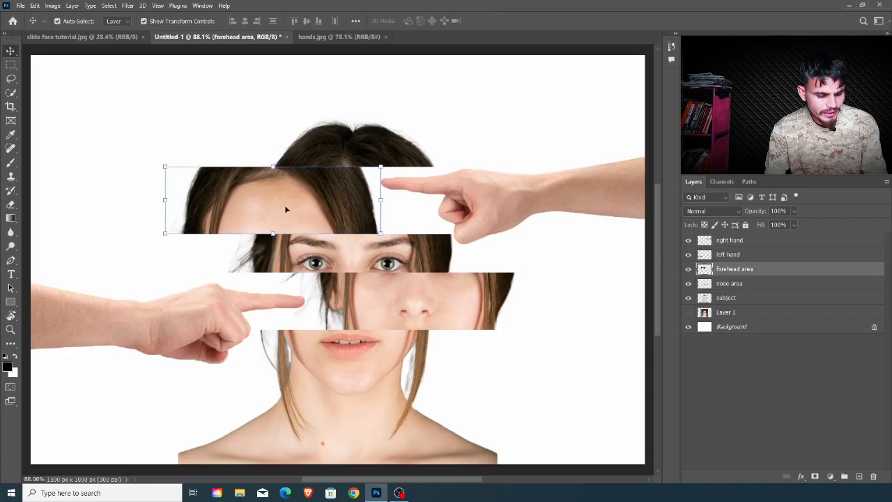
left_click_drag(280, 204, 289, 209)
left_click(770, 327)
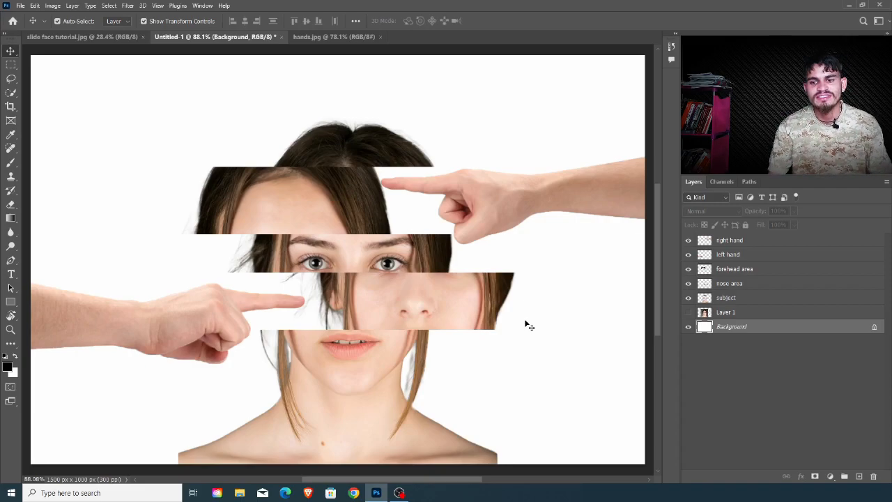
left_click(752, 300)
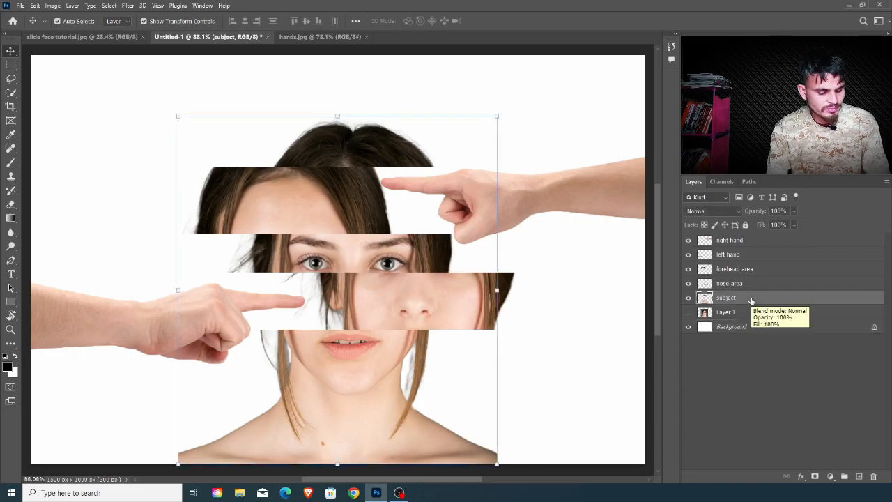
Step: Select the layers from subject up to right hand and stamp them into one new merged layer
left_click(752, 242, "shift")
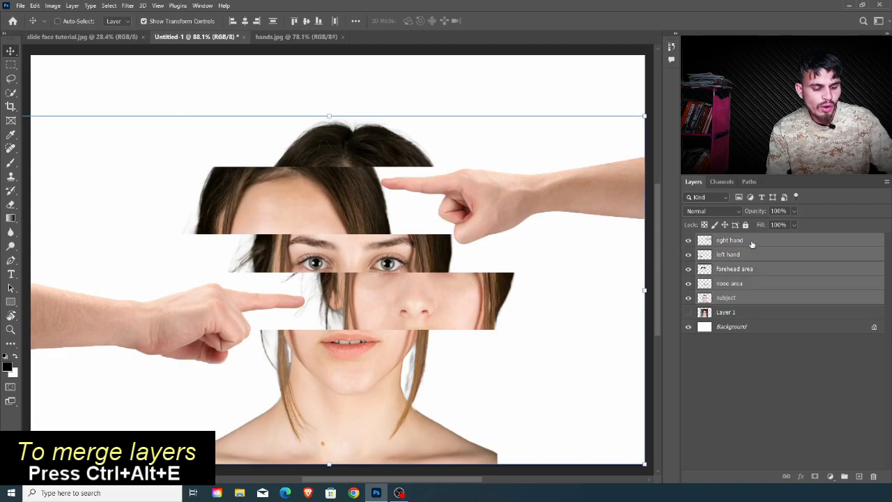
key("ctrl+alt+e")
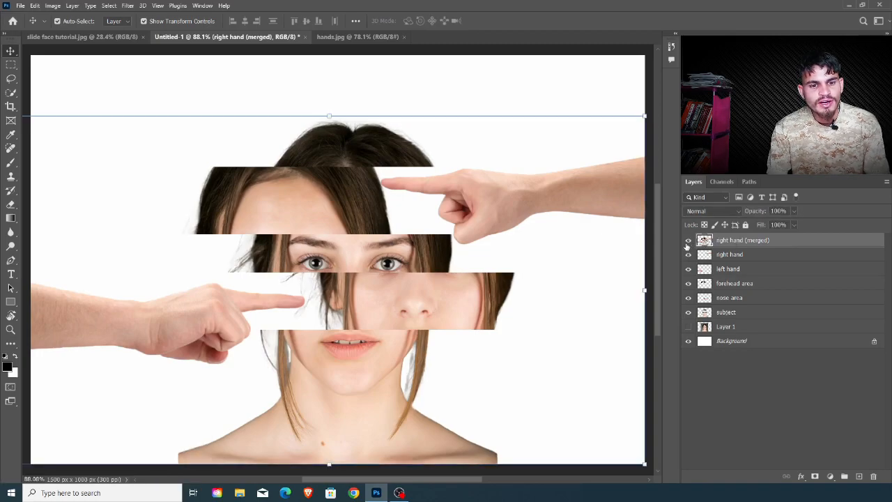
Step: Add a Solid Color fill layer directly beneath the merged layer, using pink f3a597 sampled from the lips
left_click(753, 256)
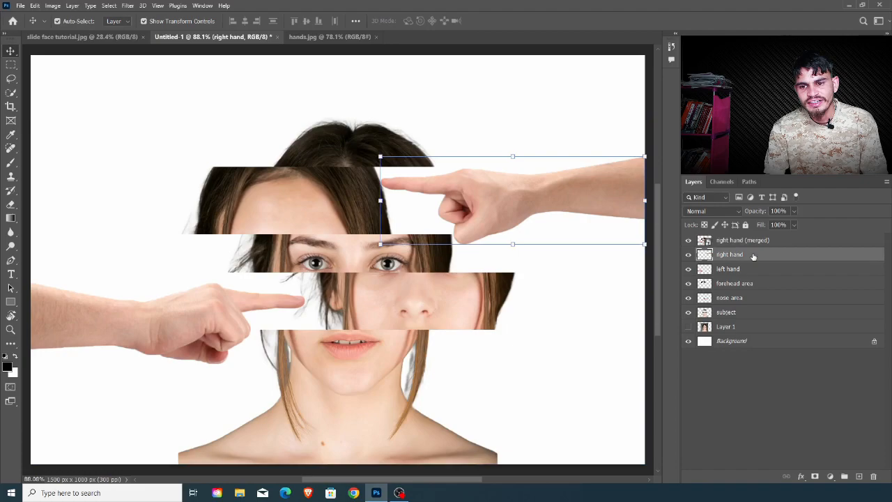
left_click(830, 477)
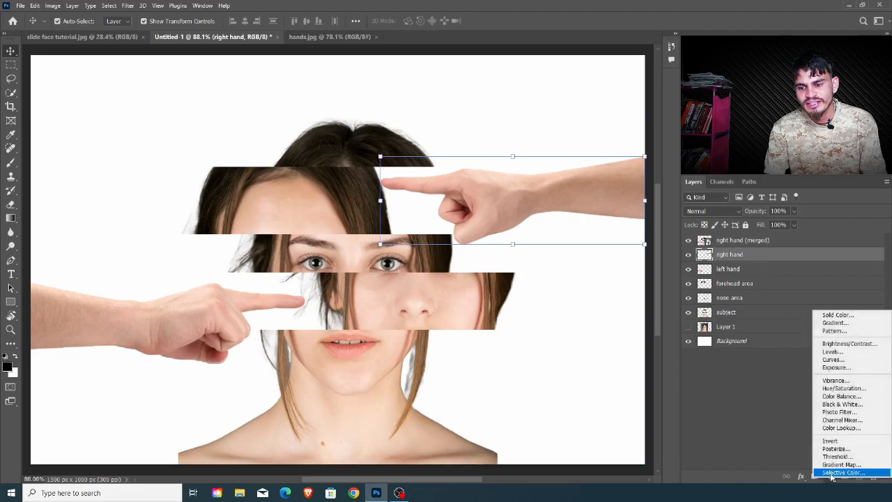
left_click(841, 316)
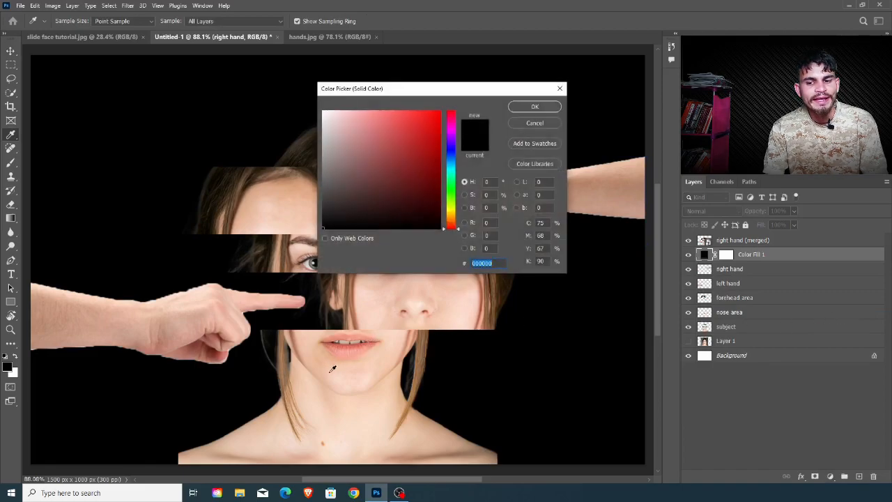
left_click(312, 353)
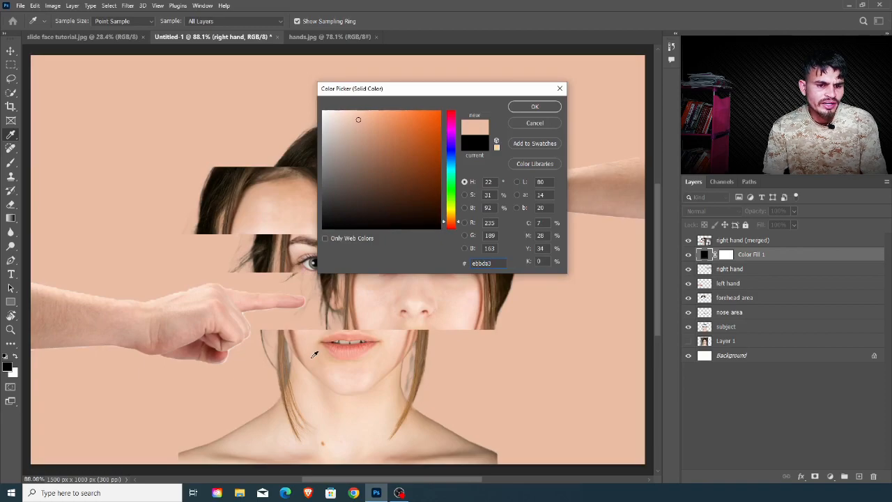
left_click(347, 350)
left_click(364, 349)
left_click(369, 346)
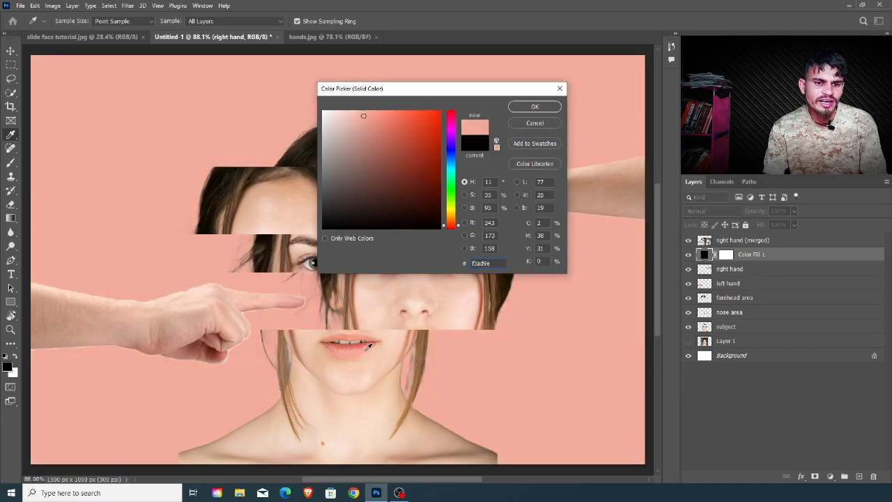
left_click(403, 295)
left_click(420, 297)
left_click(352, 342)
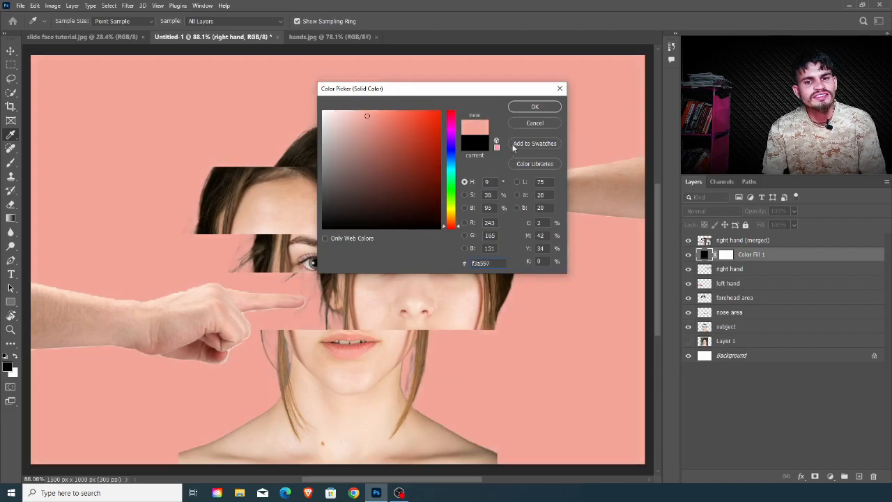
left_click(535, 107)
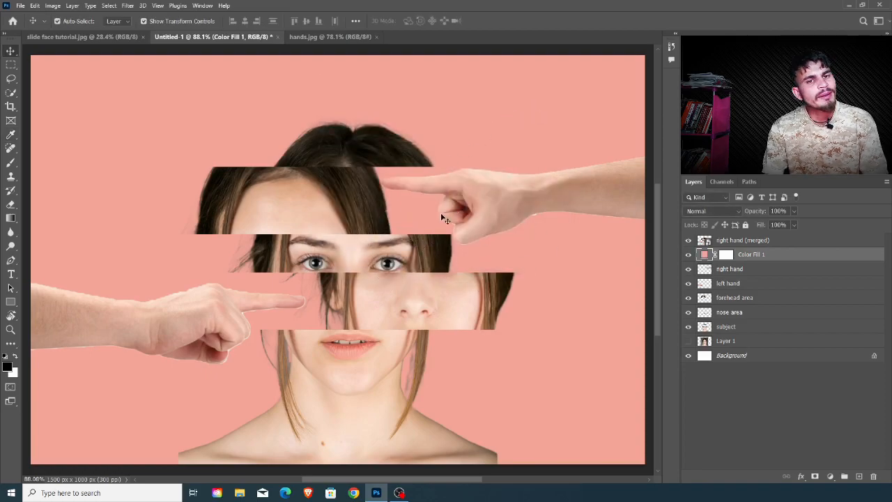
Step: Rename the merged layer as main image
left_click(753, 240)
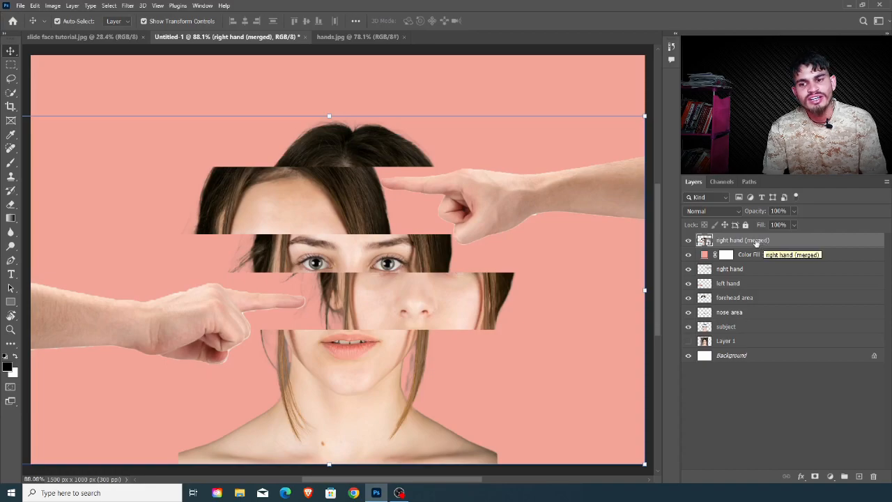
double_click(732, 241)
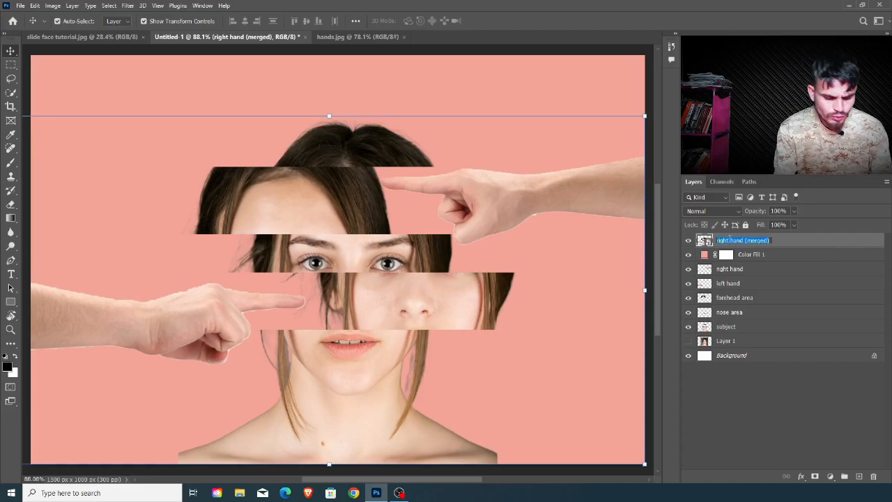
type("main image")
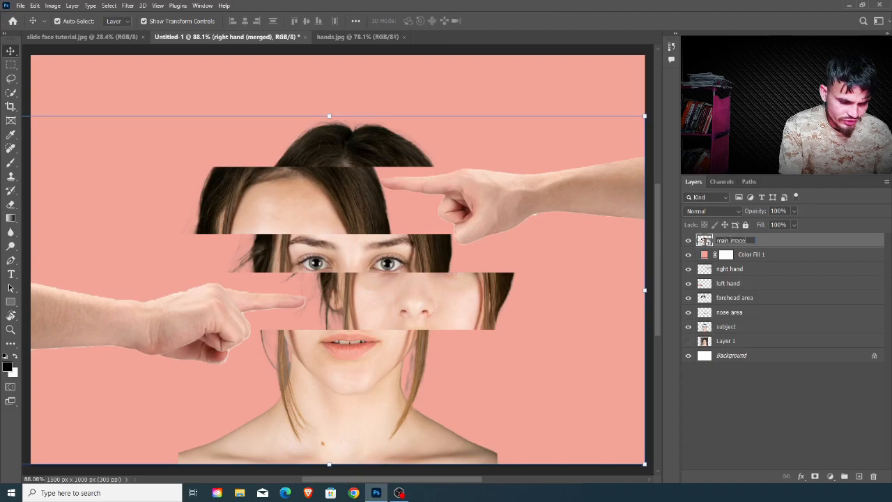
key("Return")
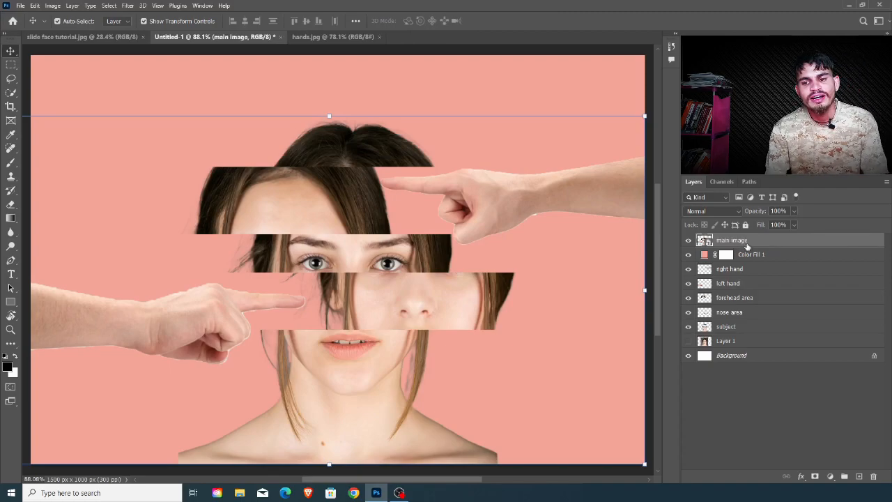
Step: Open the Filter Gallery for the main image layer and choose the Texturizer filter with the Brick texture
left_click(127, 6)
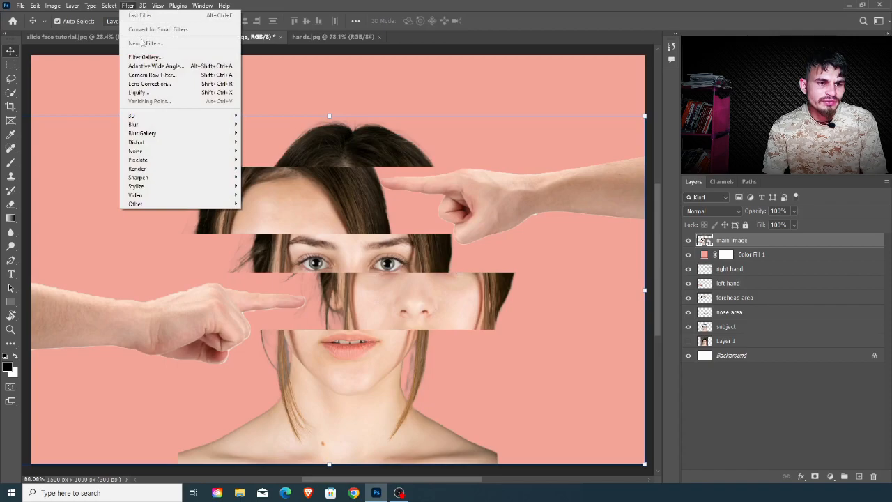
left_click(160, 59)
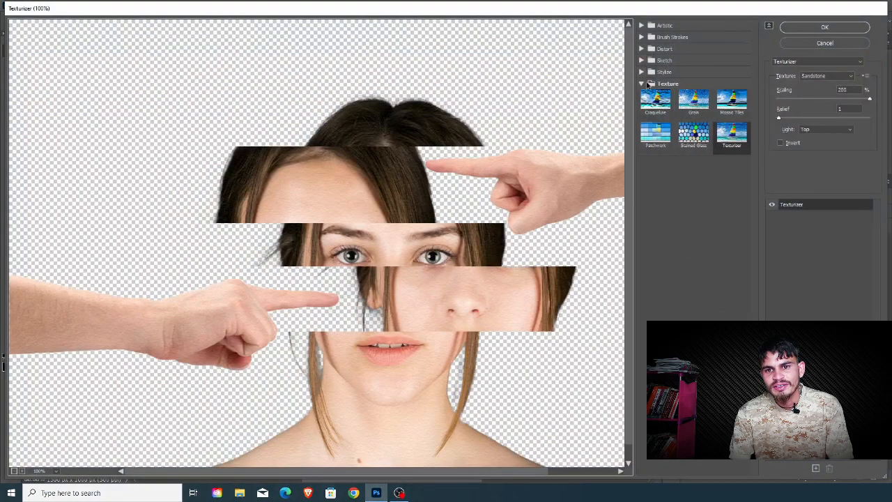
left_click(656, 83)
left_click(658, 82)
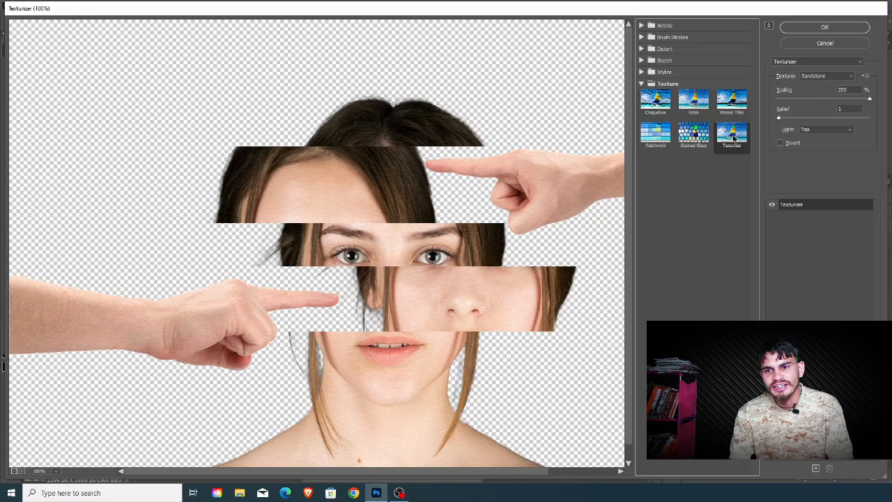
left_click(824, 78)
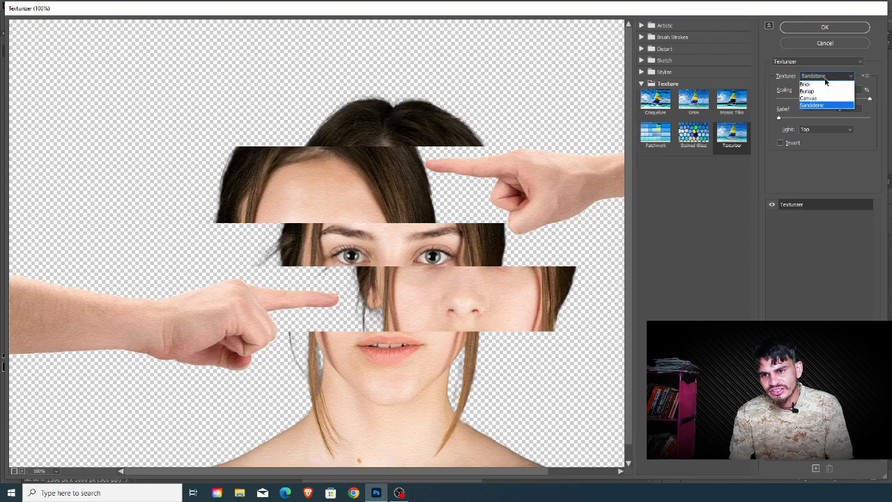
left_click(823, 85)
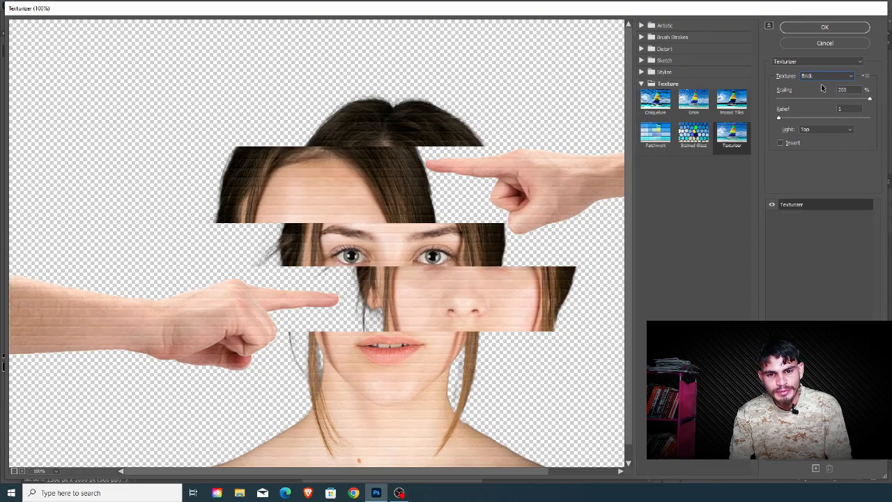
Step: Try the Burlap texture in the Texturizer filter and return to Brick
left_click(822, 77)
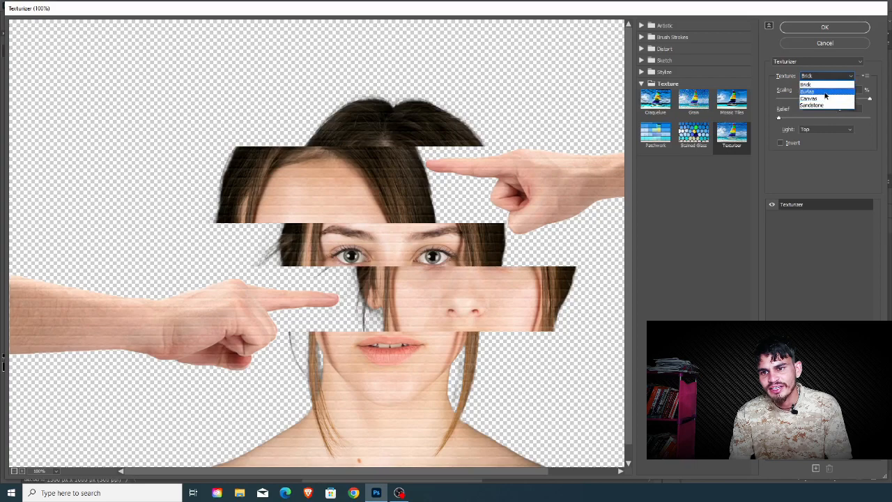
left_click(825, 93)
left_click(824, 78)
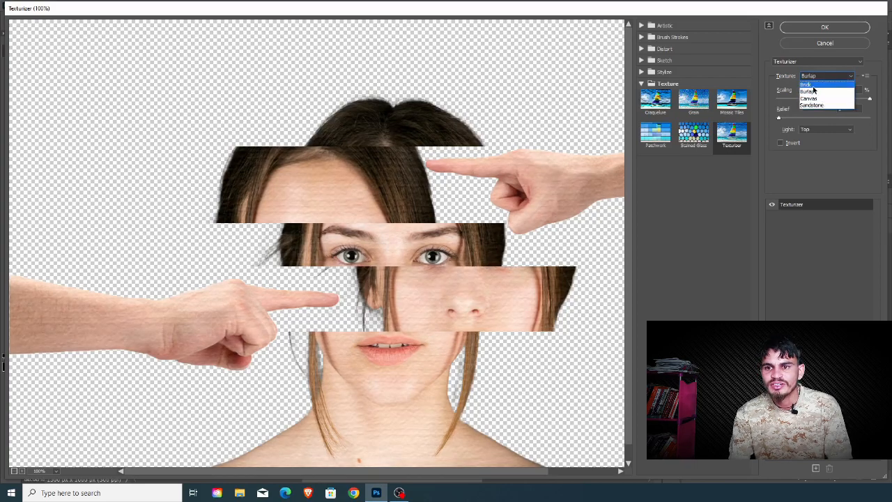
left_click(818, 85)
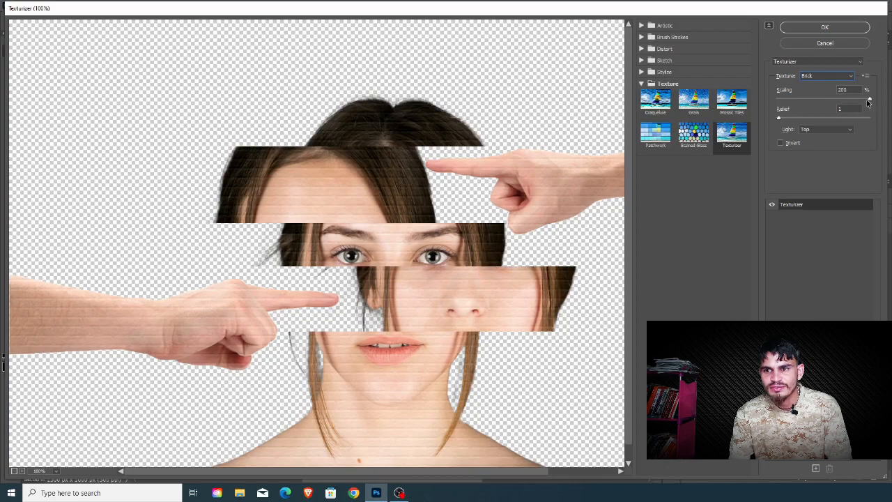
Step: Set the Texturizer's scaling to 142%, relief to 1 and light to Top Left, and apply the filter
left_click_drag(870, 100, 834, 106)
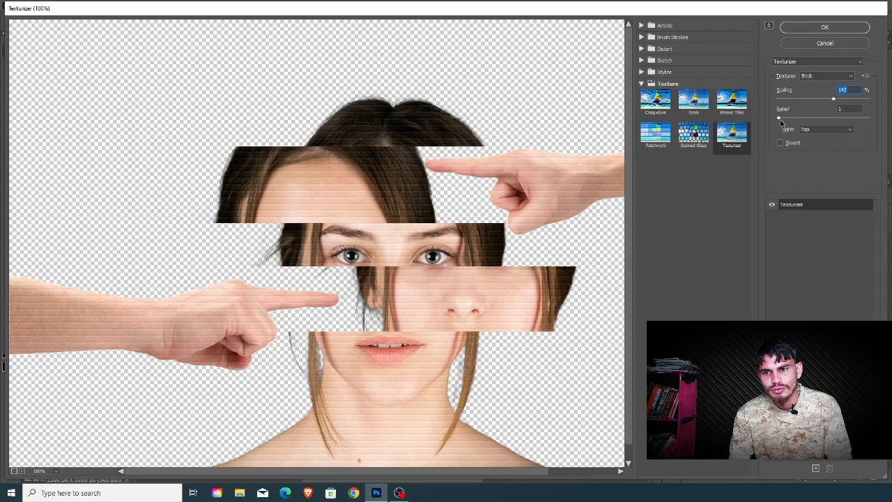
mouse_move(780, 118)
left_mouse_down()
mouse_move(832, 117)
mouse_move(779, 121)
left_mouse_up()
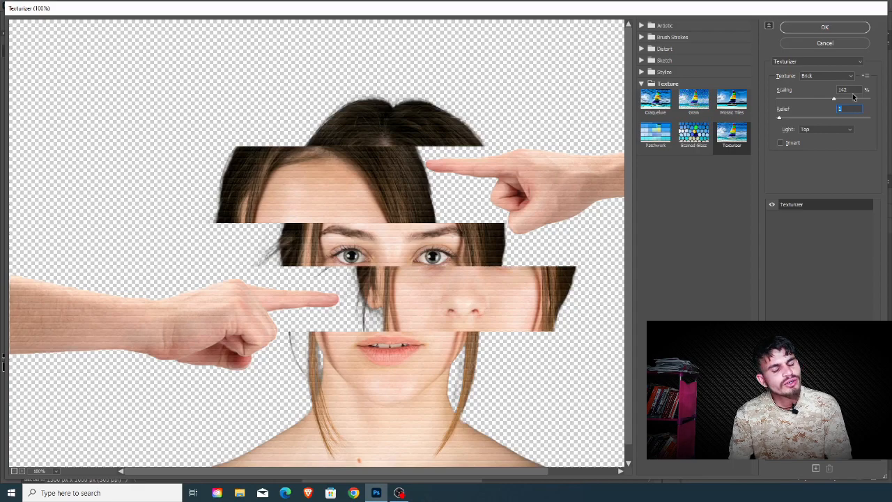
left_click(813, 130)
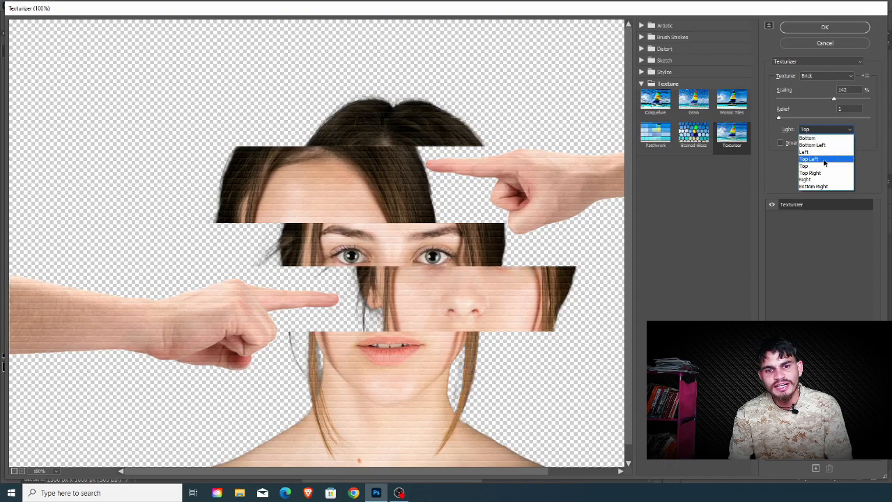
left_click(825, 160)
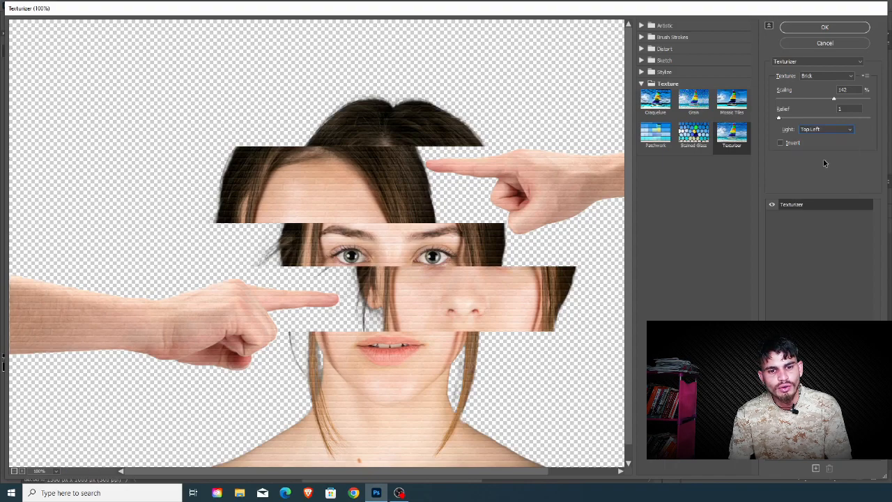
left_click(824, 28)
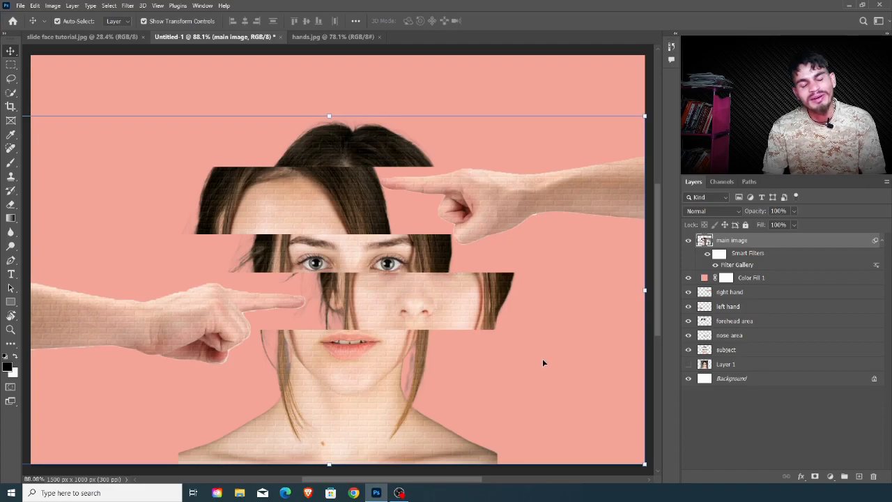
Step: Add a Color Lookup adjustment layer above main image, try TensionGreen.3DL, and settle on the Soft_Warming.look 3DLUT file
left_click(830, 478)
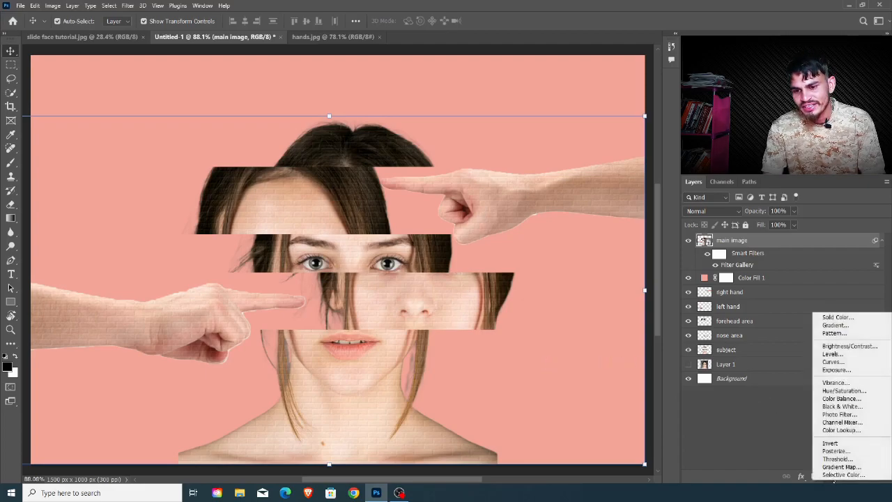
left_click(842, 431)
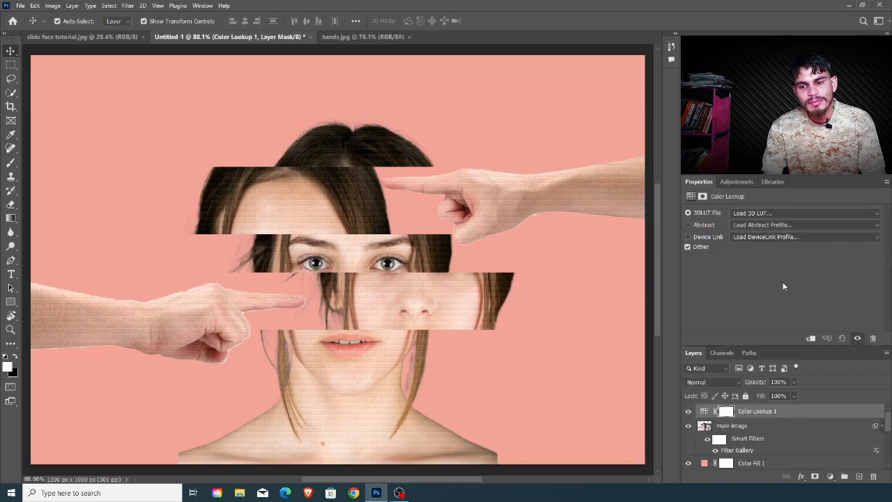
left_click(771, 213)
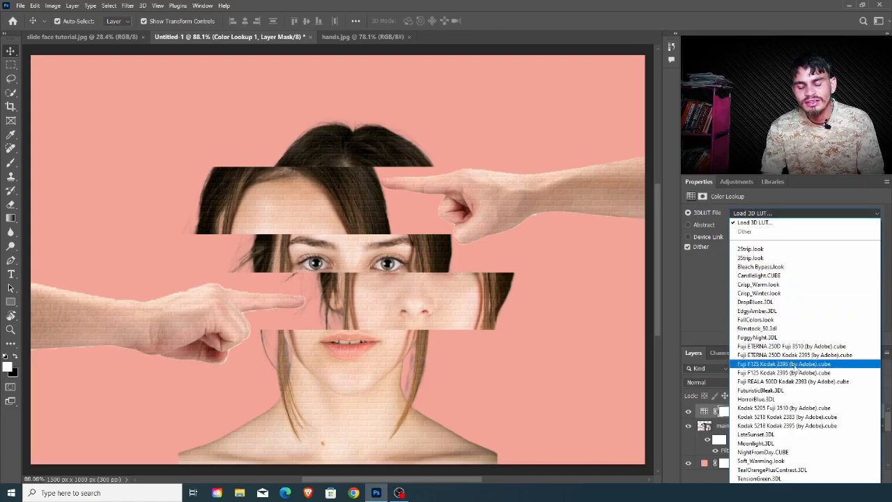
left_click(760, 479)
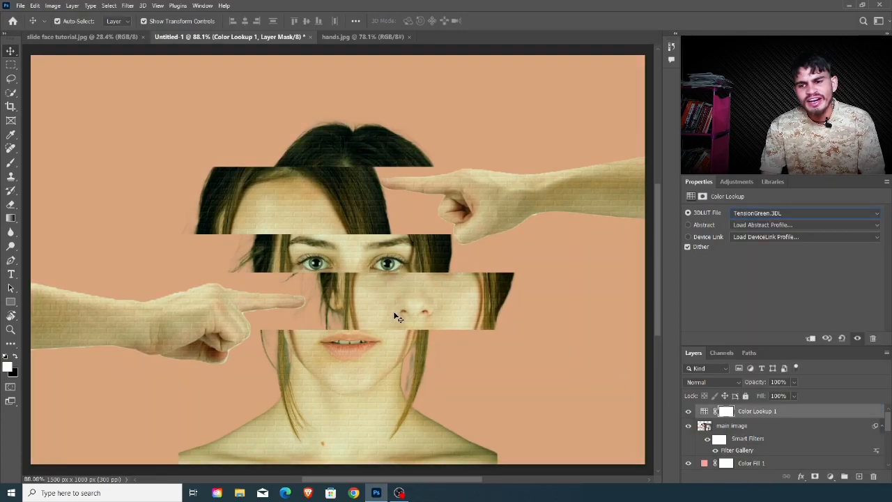
left_click(760, 212)
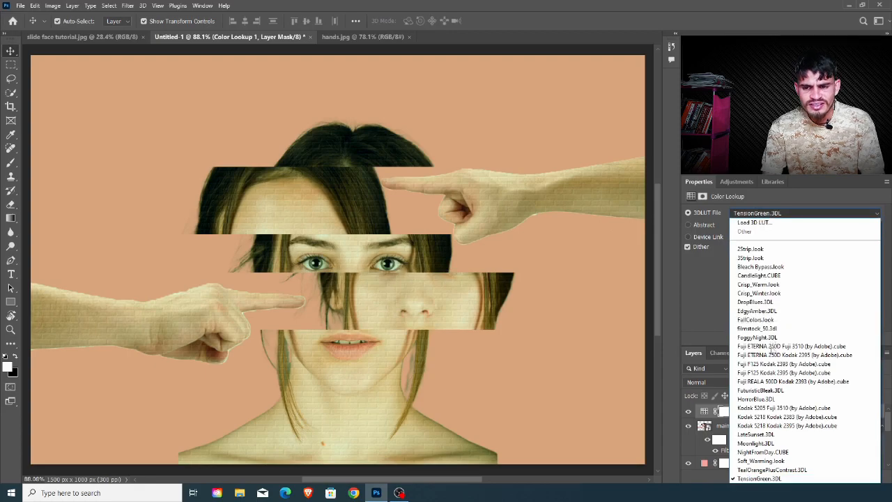
left_click(761, 461)
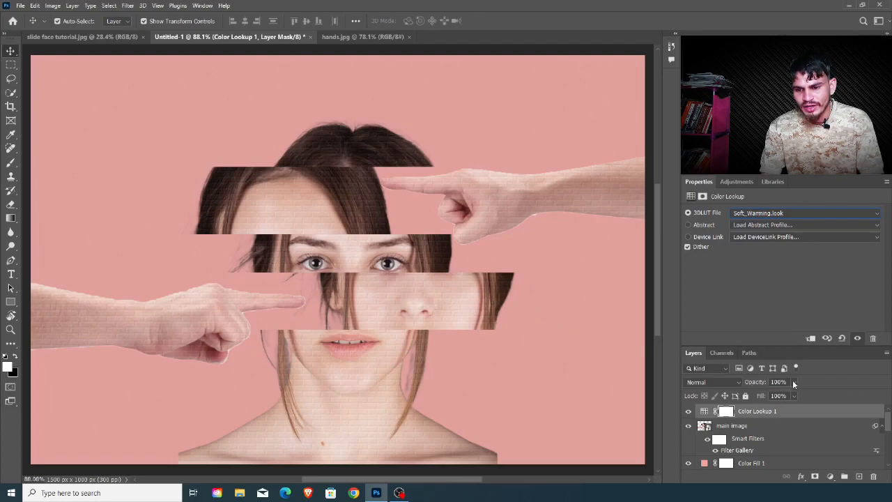
Step: Reduce the Color Lookup layer's opacity to 30%
mouse_move(794, 384)
left_mouse_down()
mouse_move(796, 395)
mouse_move(785, 396)
left_mouse_up()
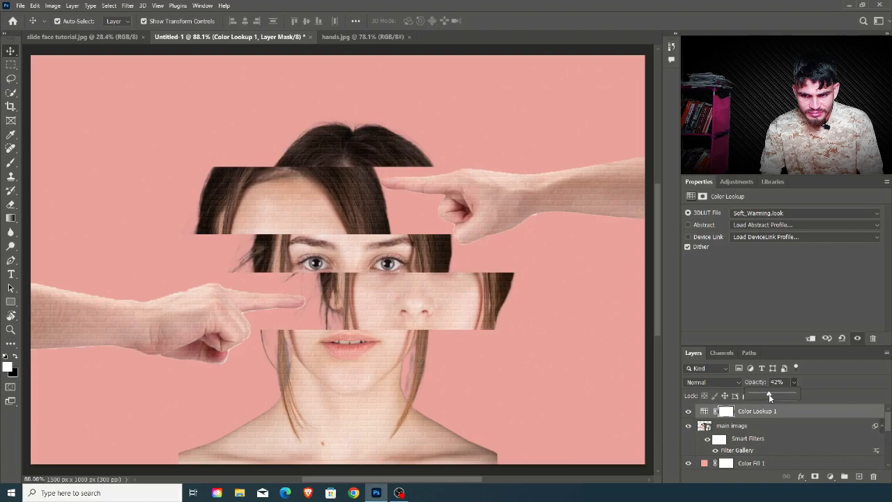
left_click(788, 382)
type("30")
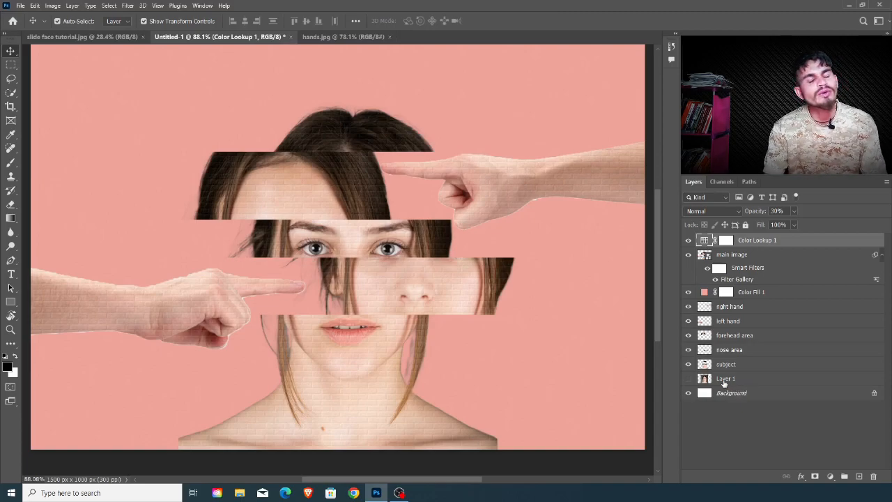
Step: Turn on Layer 1, isolate it to compare the original portrait with the composite, and restore all the layers
left_click(686, 381)
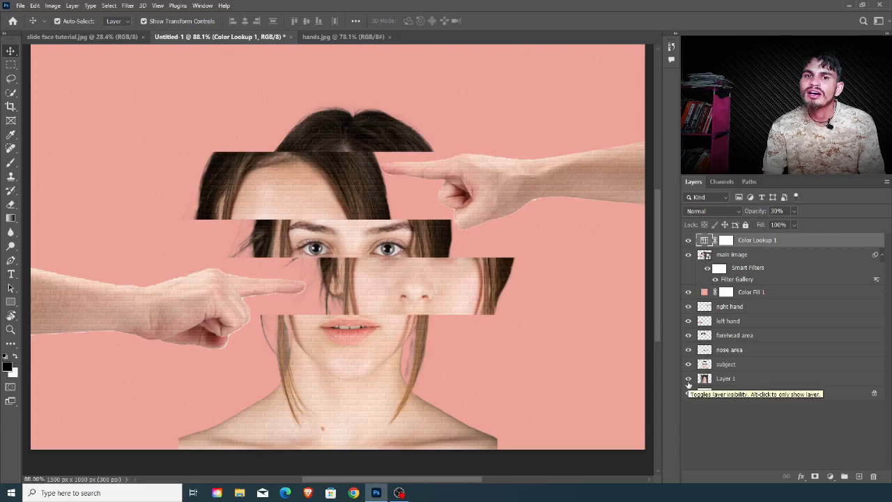
left_click(689, 381, "alt")
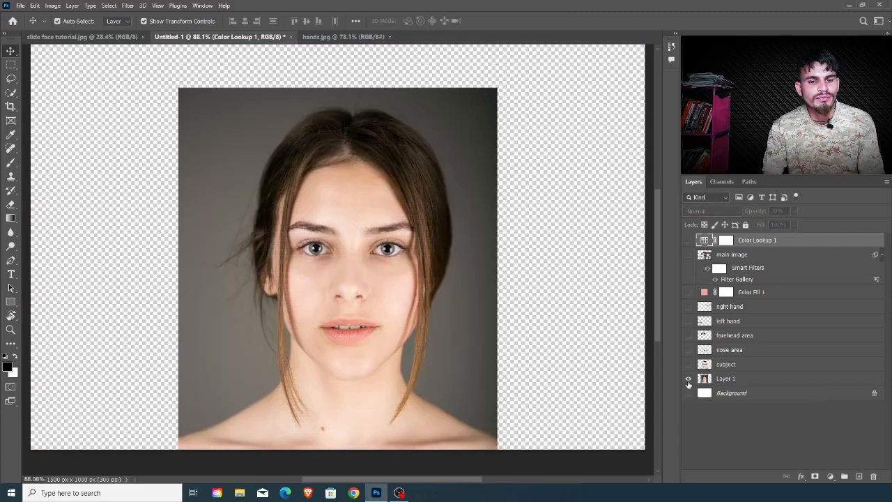
left_click(688, 381, "alt")
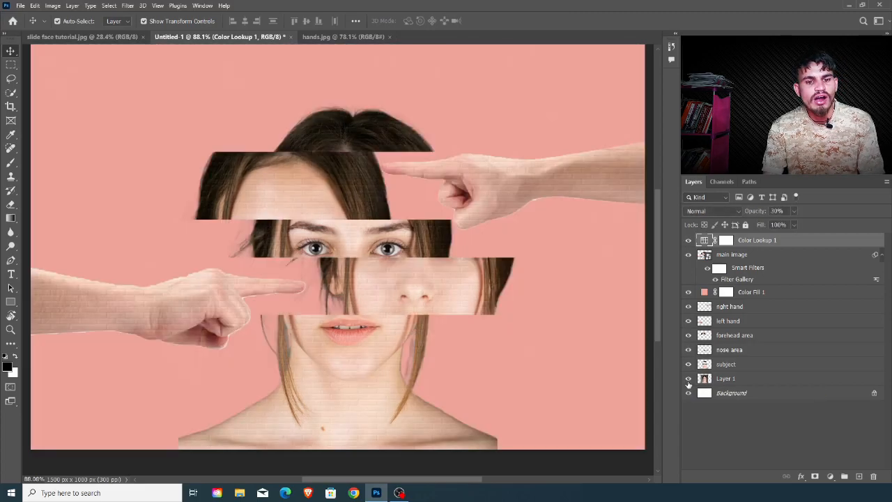